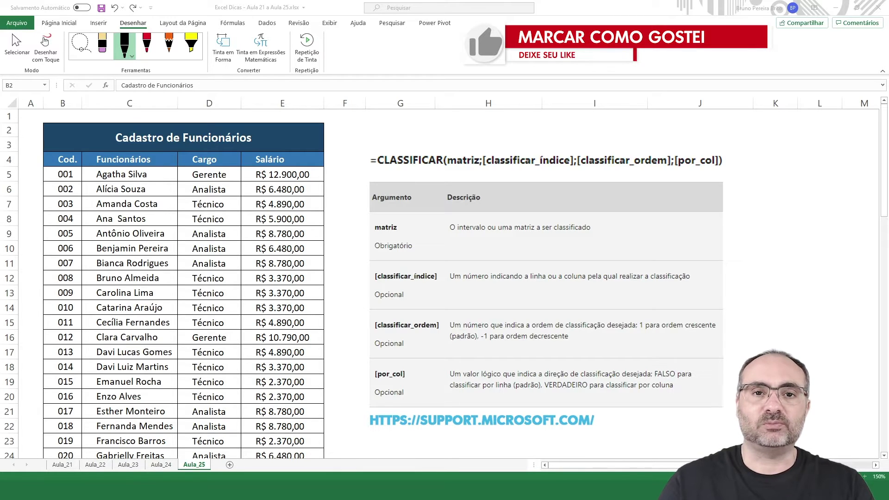
Underline the four arguments in the CLASSIFICAR syntax line and mark the end of the support URL in black ink
{"action": "left_click", "coordinate": [458, 171]}
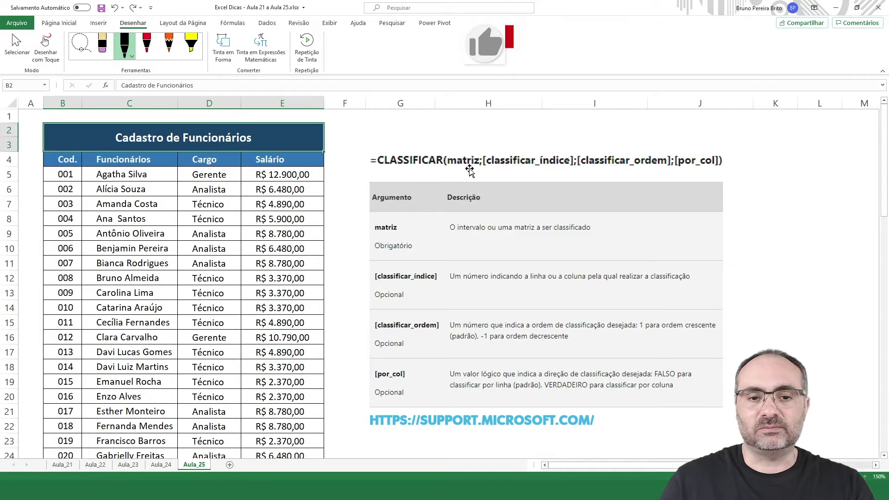
{"action": "left_click_drag", "start_coordinate": [449, 174], "coordinate": [536, 170]}
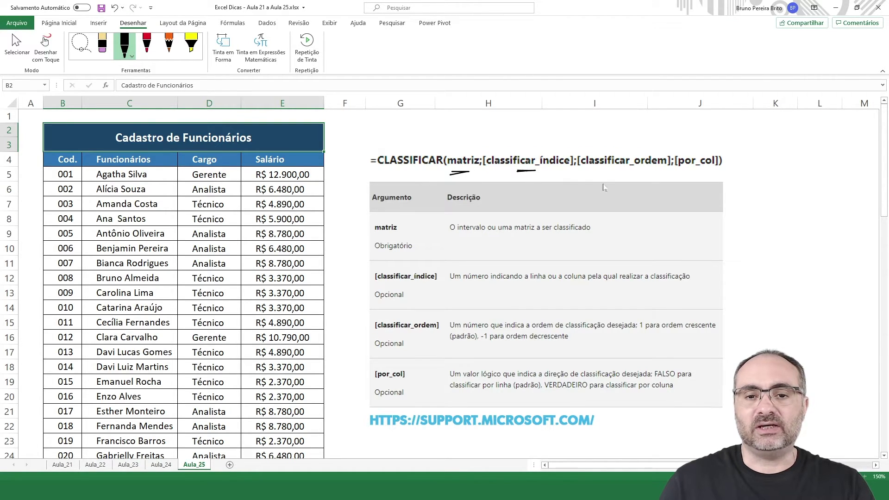
{"action": "left_click_drag", "start_coordinate": [607, 173], "coordinate": [623, 171]}
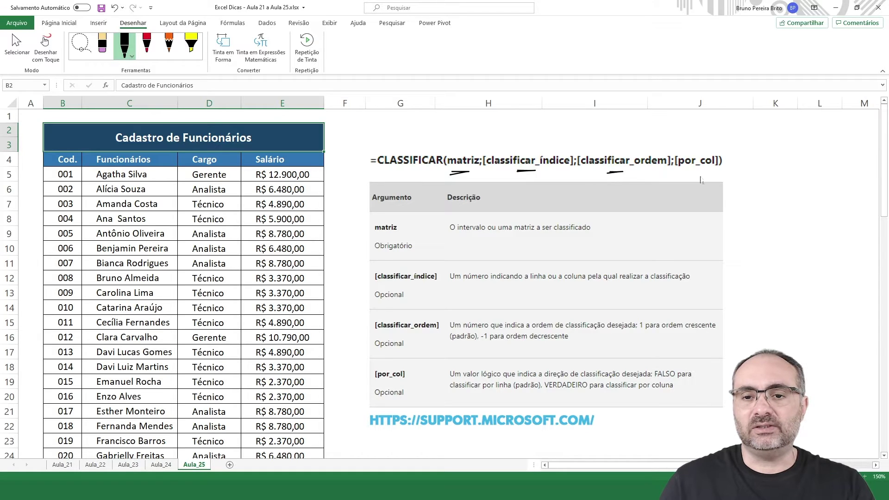
{"action": "left_click_drag", "start_coordinate": [689, 172], "coordinate": [705, 170]}
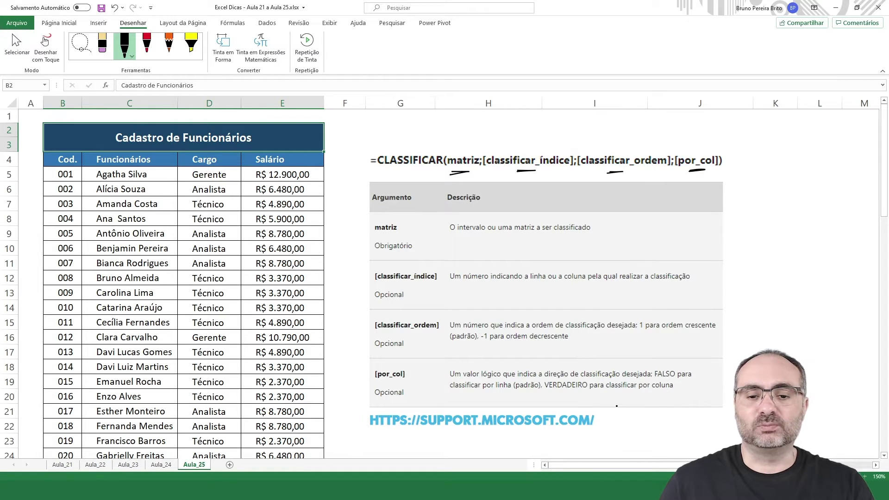
{"action": "mouse_move", "coordinate": [602, 423]}
{"action": "left_mouse_down"}
{"action": "mouse_move", "coordinate": [589, 434]}
{"action": "mouse_move", "coordinate": [602, 422]}
{"action": "left_mouse_up"}
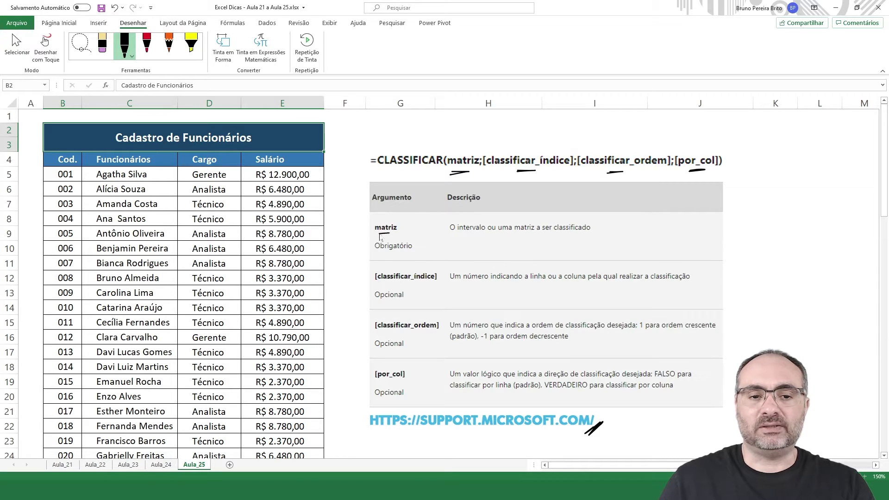
Mark matriz, its description and Obrigatório in ink, brace the three optional arguments, and underline classificar_índice with its Opcional label
{"action": "mouse_move", "coordinate": [375, 234]}
{"action": "left_mouse_down"}
{"action": "mouse_move", "coordinate": [390, 232]}
{"action": "mouse_move", "coordinate": [369, 240]}
{"action": "mouse_move", "coordinate": [418, 238]}
{"action": "mouse_move", "coordinate": [408, 260]}
{"action": "mouse_move", "coordinate": [352, 318]}
{"action": "mouse_move", "coordinate": [357, 396]}
{"action": "left_mouse_up"}
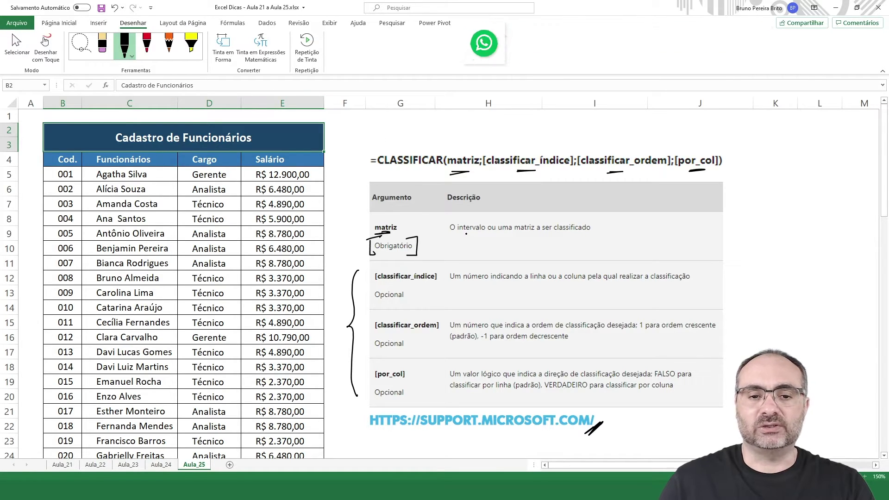
{"action": "left_click_drag", "start_coordinate": [457, 236], "coordinate": [594, 241]}
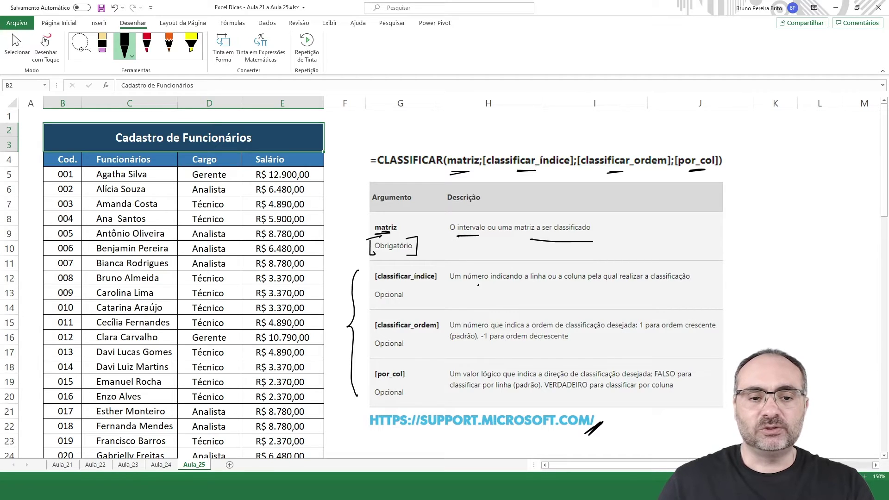
{"action": "left_click_drag", "start_coordinate": [378, 304], "coordinate": [426, 284]}
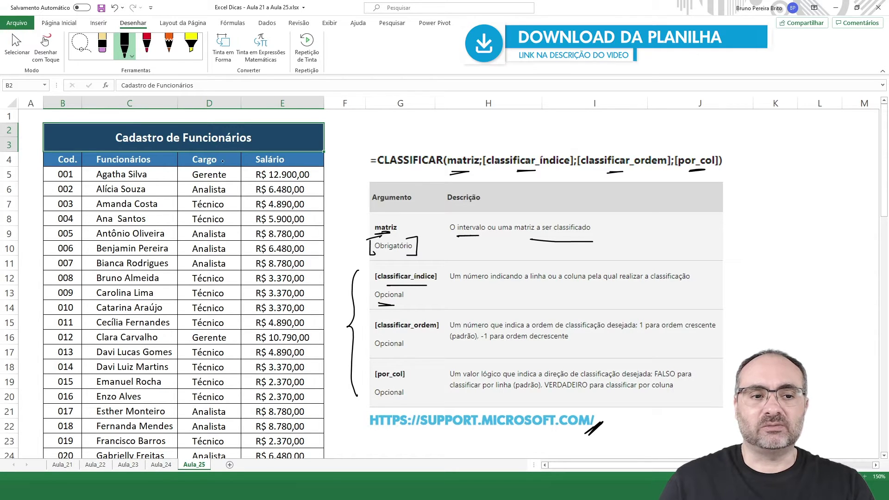
Number the employee table's columns 1 to 4 in ink, circle Cargo, and write 3 under the classificar_índice description
{"action": "left_click_drag", "start_coordinate": [227, 158], "coordinate": [223, 167]}
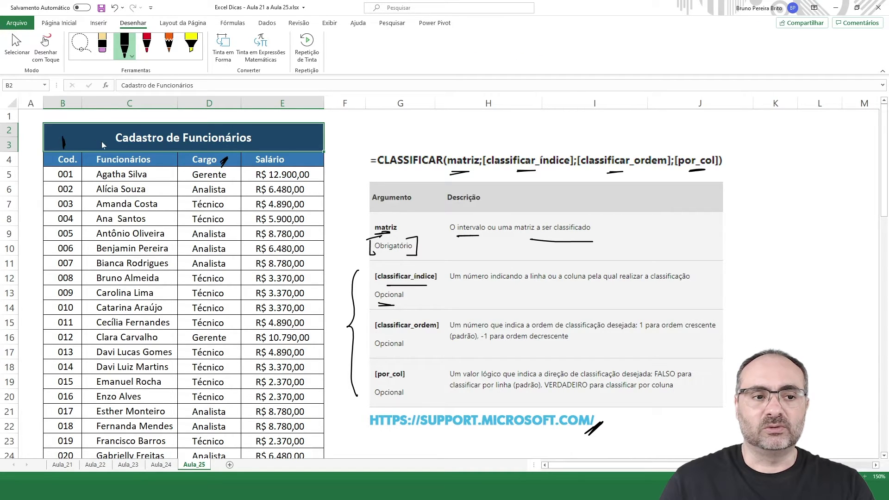
{"action": "left_click_drag", "start_coordinate": [99, 137], "coordinate": [113, 149]}
{"action": "left_click_drag", "start_coordinate": [190, 141], "coordinate": [190, 151]}
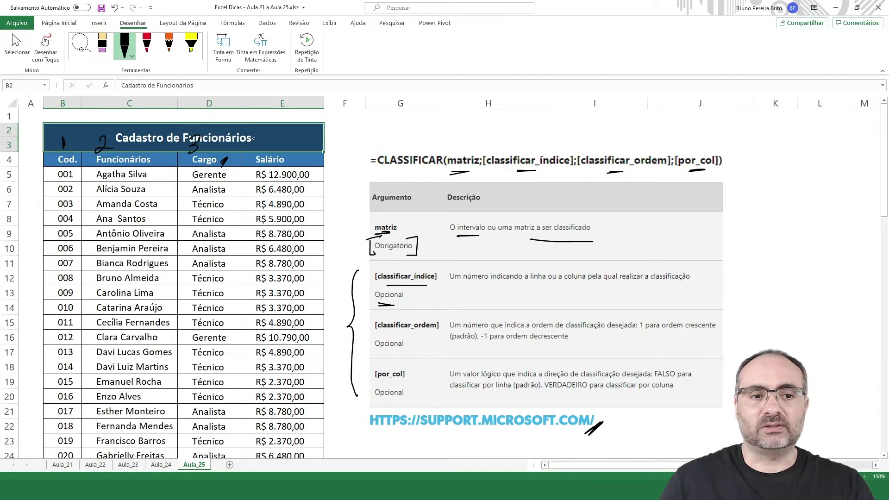
{"action": "mouse_move", "coordinate": [273, 132]}
{"action": "left_mouse_down"}
{"action": "mouse_move", "coordinate": [279, 143]}
{"action": "mouse_move", "coordinate": [190, 175]}
{"action": "mouse_move", "coordinate": [240, 159]}
{"action": "left_mouse_up"}
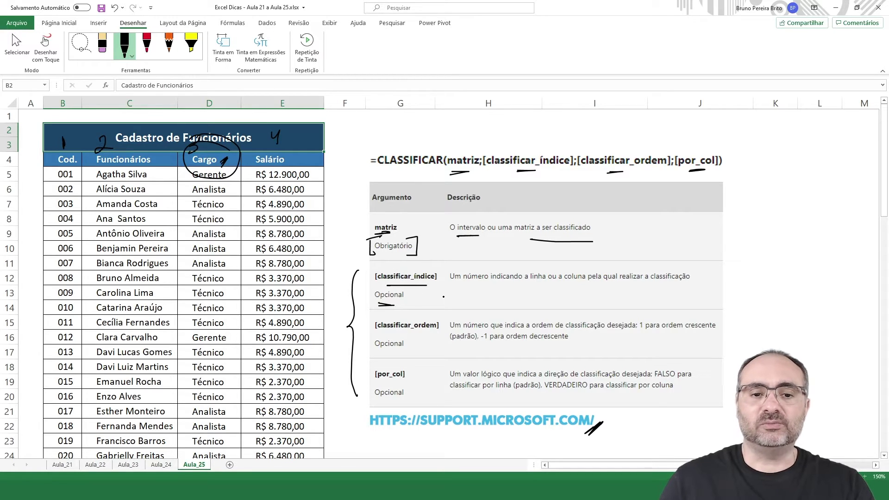
{"action": "mouse_move", "coordinate": [455, 291]}
{"action": "left_mouse_down"}
{"action": "mouse_move", "coordinate": [454, 307]}
{"action": "mouse_move", "coordinate": [473, 311]}
{"action": "left_mouse_up"}
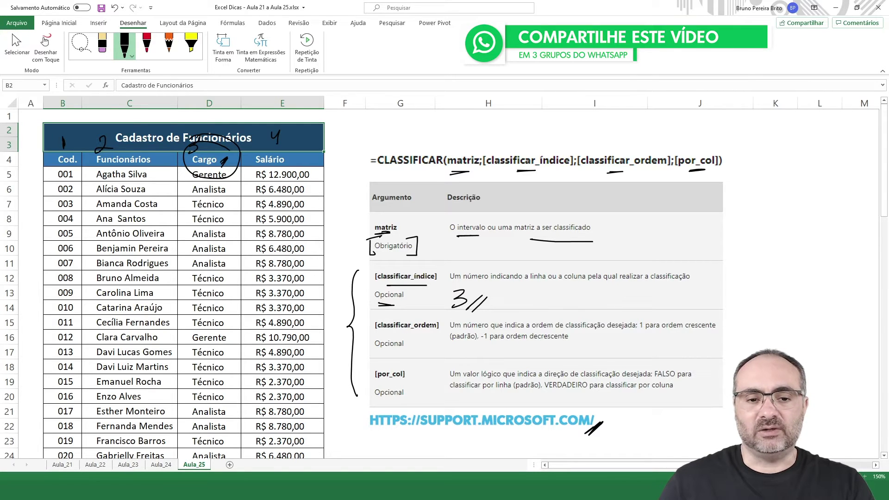
Bracket Opcional for classificar_ordem, underline the 1 crescente and -1 decrescente options, and circle the value 1 in ink
{"action": "mouse_move", "coordinate": [405, 336]}
{"action": "left_mouse_down"}
{"action": "mouse_move", "coordinate": [416, 345]}
{"action": "mouse_move", "coordinate": [380, 357]}
{"action": "mouse_move", "coordinate": [382, 331]}
{"action": "left_mouse_up"}
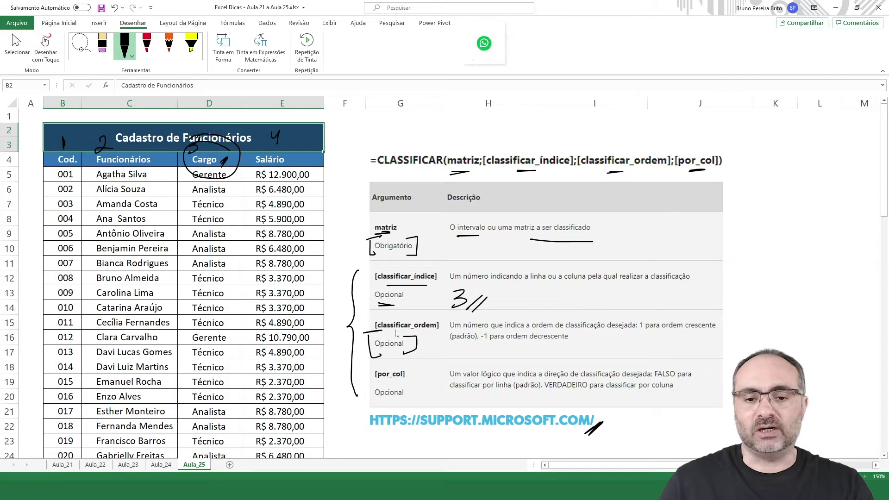
{"action": "mouse_move", "coordinate": [636, 334]}
{"action": "left_mouse_down"}
{"action": "mouse_move", "coordinate": [647, 335]}
{"action": "mouse_move", "coordinate": [629, 337]}
{"action": "mouse_move", "coordinate": [719, 332]}
{"action": "left_mouse_up"}
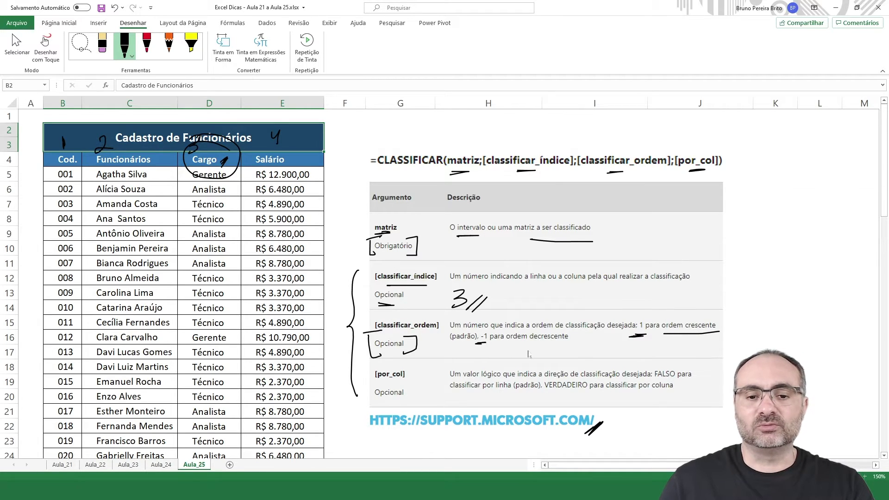
{"action": "left_click_drag", "start_coordinate": [508, 347], "coordinate": [576, 346]}
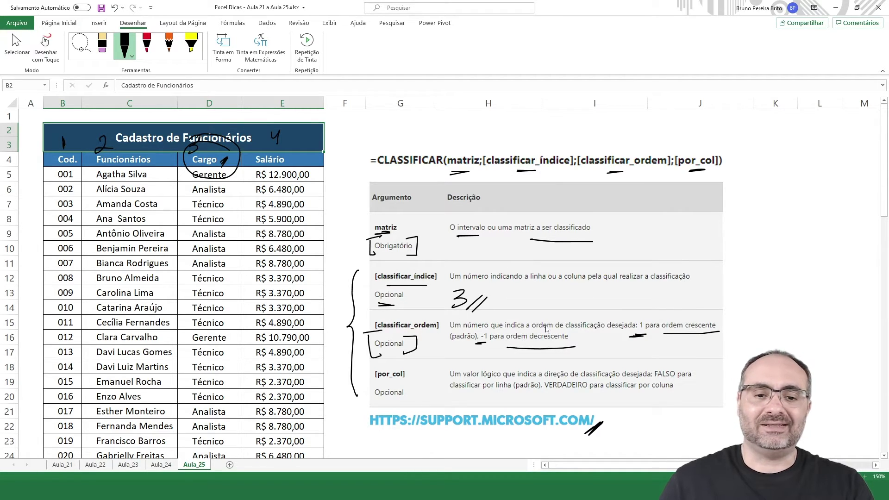
{"action": "mouse_move", "coordinate": [642, 306]}
{"action": "left_mouse_down"}
{"action": "mouse_move", "coordinate": [626, 356]}
{"action": "mouse_move", "coordinate": [645, 307]}
{"action": "left_mouse_up"}
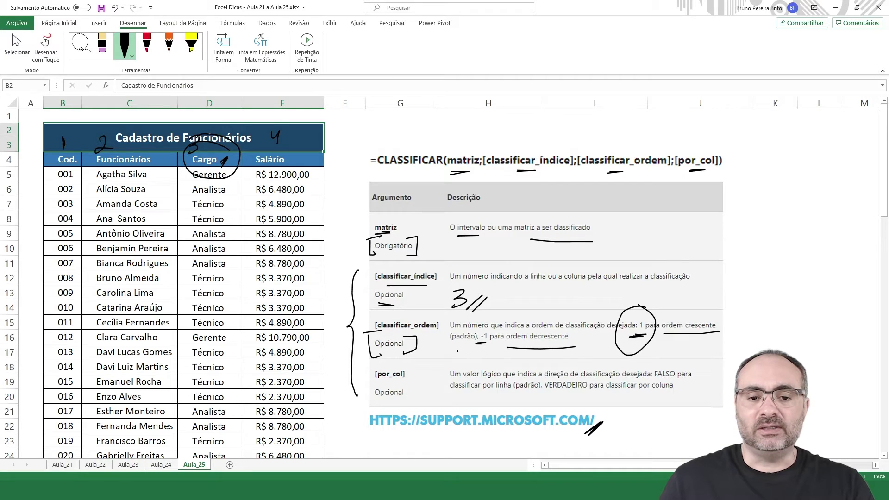
{"action": "mouse_move", "coordinate": [448, 344]}
{"action": "left_mouse_down"}
{"action": "mouse_move", "coordinate": [466, 343]}
{"action": "mouse_move", "coordinate": [431, 344]}
{"action": "left_mouse_up"}
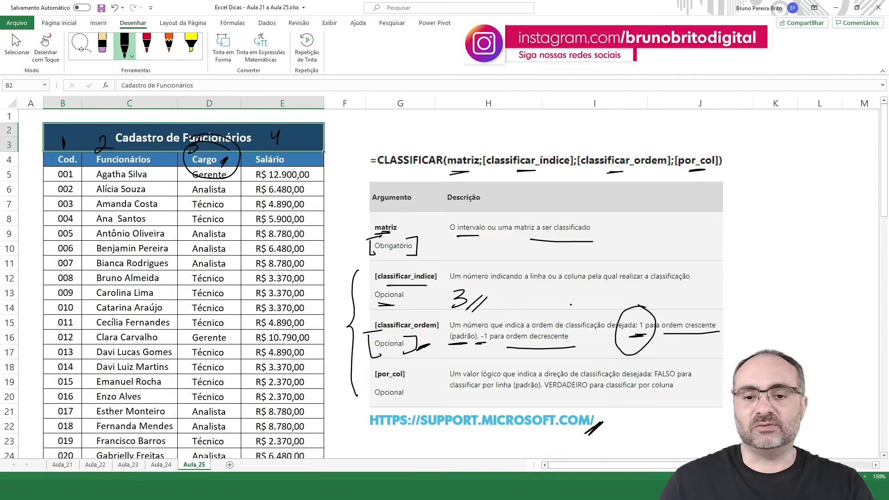
{"action": "mouse_move", "coordinate": [647, 322]}
{"action": "left_mouse_down"}
{"action": "mouse_move", "coordinate": [638, 311]}
{"action": "mouse_move", "coordinate": [720, 339]}
{"action": "left_mouse_up"}
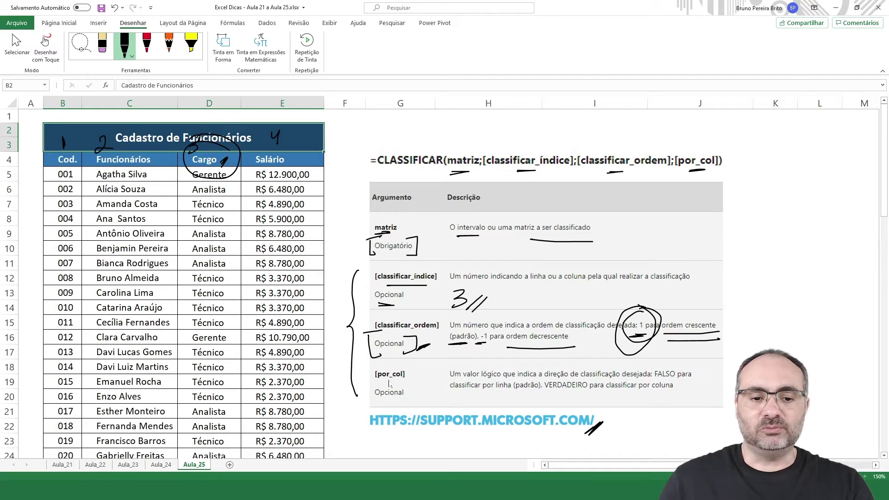
Underline por_col, FALSO and VERDADEIRO in ink, writing 0 beside FALSO and 1 beside VERDADEIRO
{"action": "left_click_drag", "start_coordinate": [378, 380], "coordinate": [407, 377]}
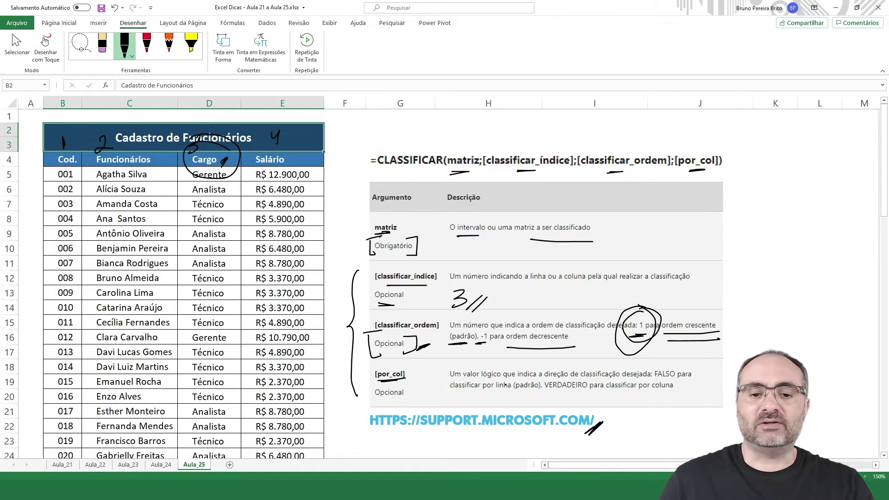
{"action": "left_click_drag", "start_coordinate": [654, 380], "coordinate": [675, 380]}
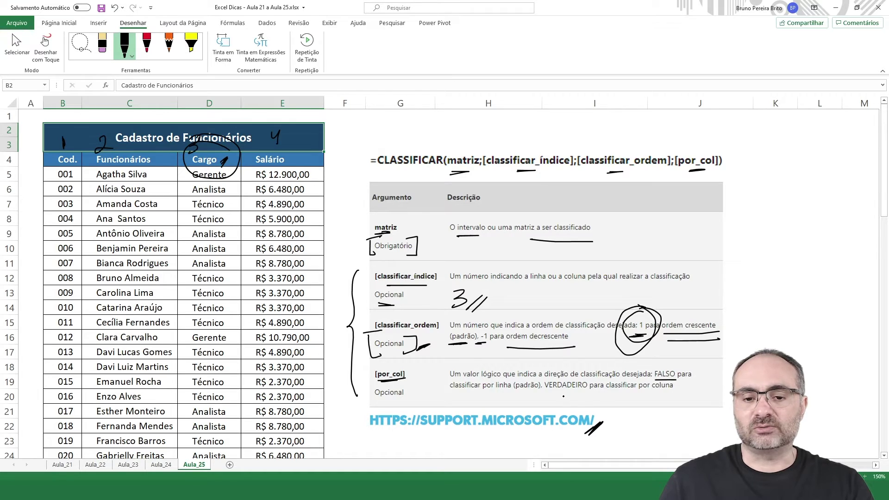
{"action": "left_click_drag", "start_coordinate": [554, 395], "coordinate": [579, 395]}
{"action": "left_click_drag", "start_coordinate": [676, 364], "coordinate": [679, 358]}
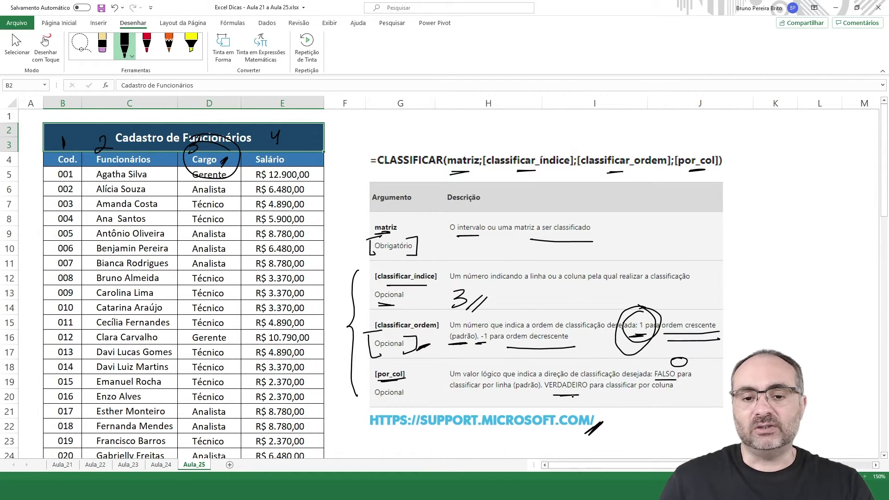
{"action": "left_click_drag", "start_coordinate": [586, 399], "coordinate": [596, 410]}
{"action": "left_click_drag", "start_coordinate": [607, 399], "coordinate": [601, 411]}
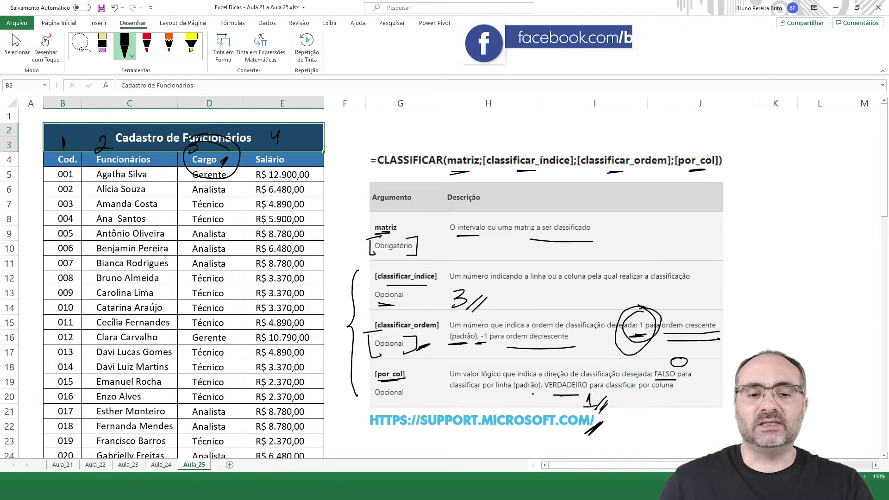
{"action": "mouse_move", "coordinate": [417, 376]}
{"action": "left_mouse_down"}
{"action": "mouse_move", "coordinate": [407, 386]}
{"action": "mouse_move", "coordinate": [418, 376]}
{"action": "left_mouse_up"}
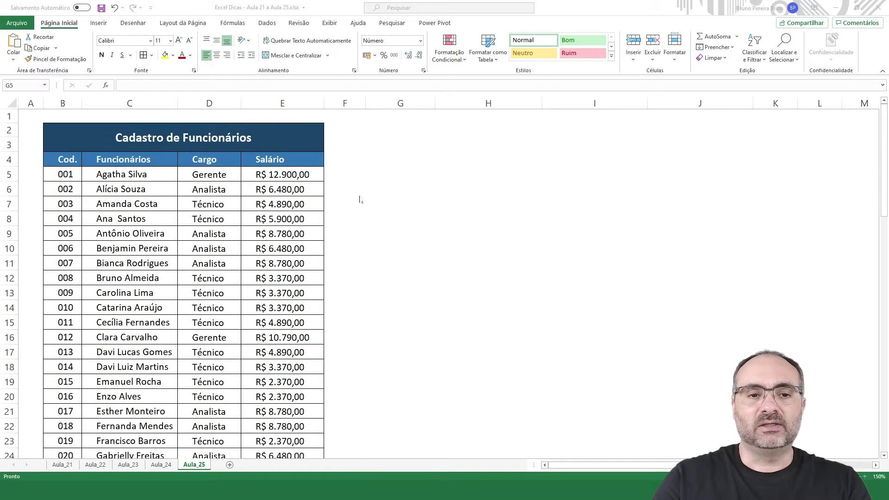
Start a CLASSIFICAR formula in cell G5 with the employee data range B5:E39 as its matriz argument
{"action": "left_click", "coordinate": [400, 176]}
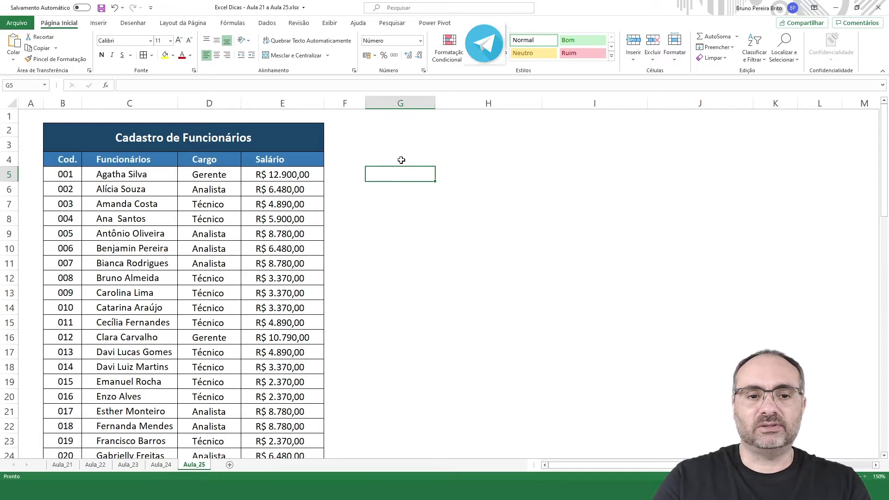
{"action": "type", "text": "=c"}
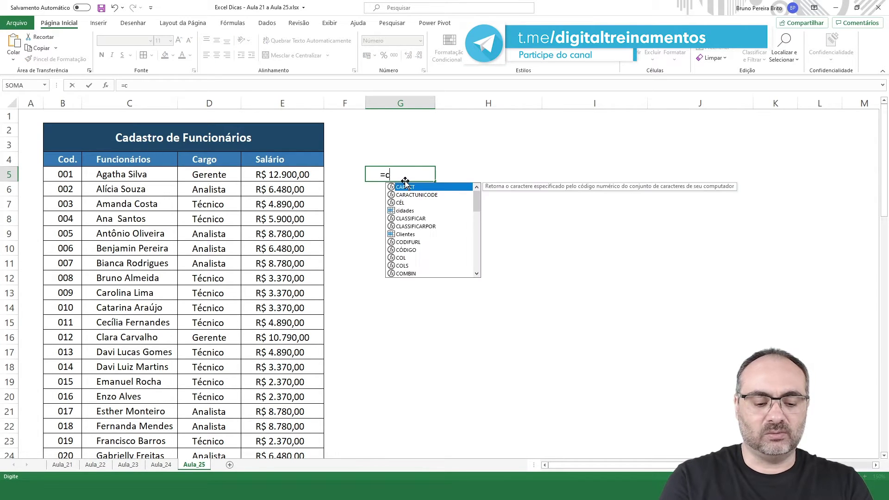
{"action": "type", "text": "la"}
{"action": "key", "text": "Tab"}
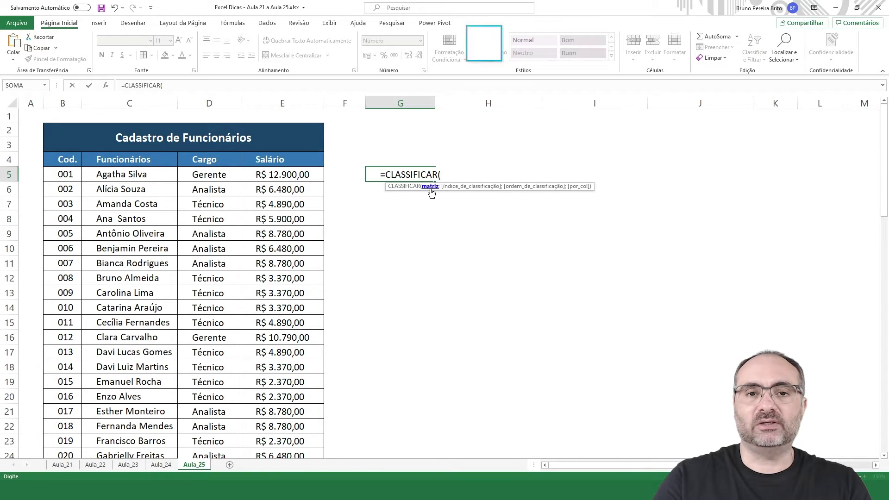
{"action": "left_click", "coordinate": [79, 180]}
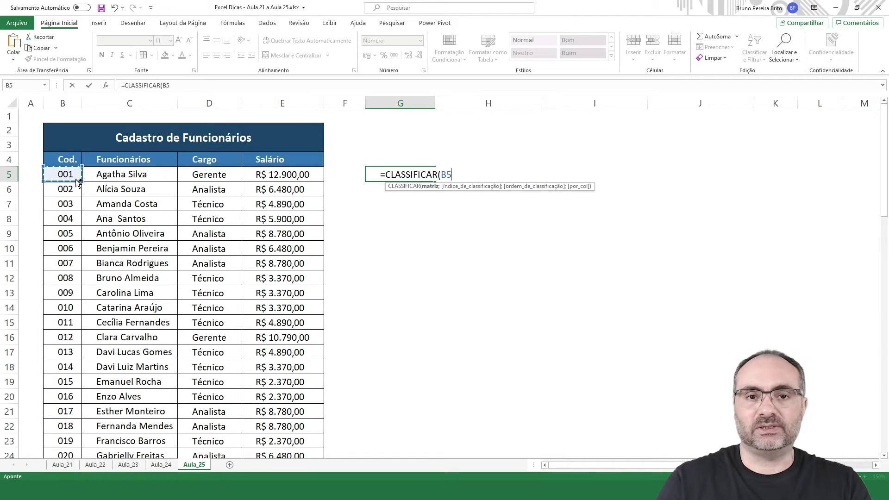
{"action": "key", "text": "ctrl+shift+Right"}
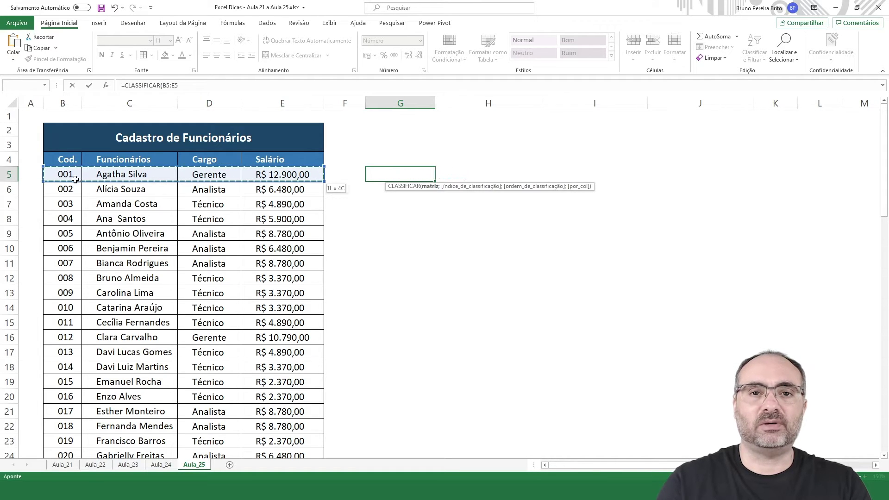
{"action": "key", "text": "ctrl+shift+Down"}
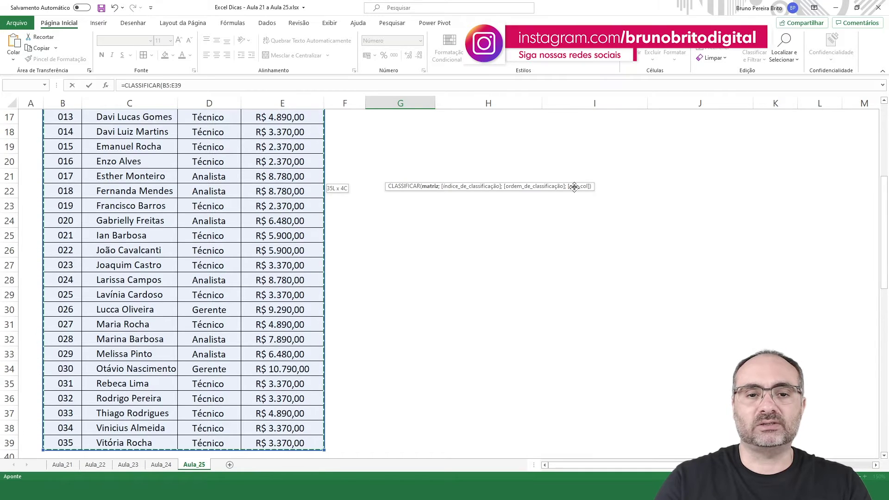
{"action": "scroll", "coordinate": [574, 187], "scroll_direction": "up", "scroll_amount": 5}
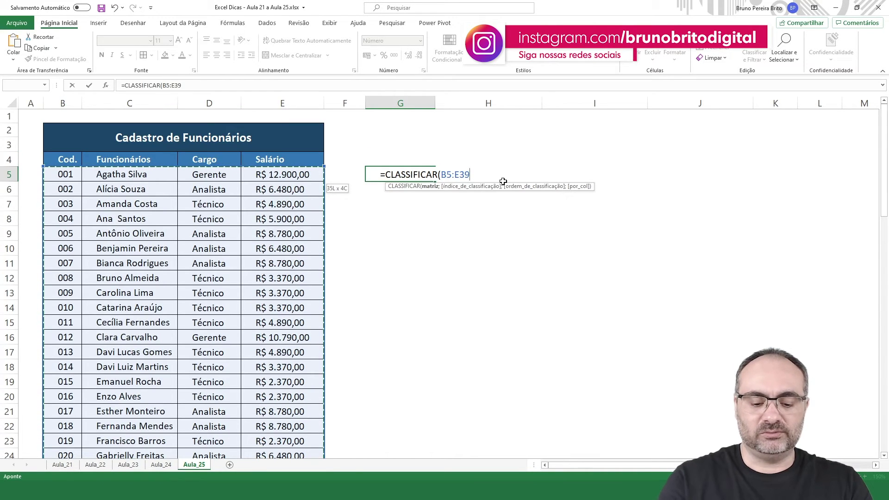
Complete the CLASSIFICAR formula with sort index 3, ascending order 1 and por_col 0, and enter it
{"action": "type", "text": ";3"}
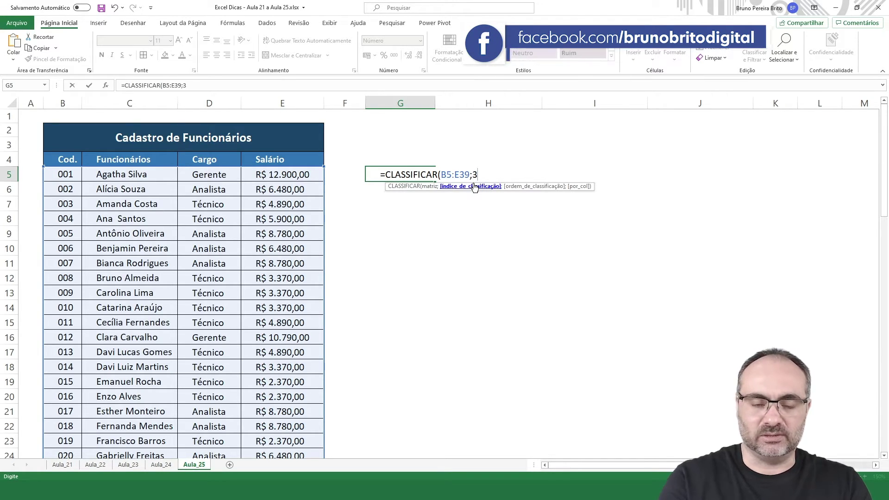
{"action": "type", "text": ";1"}
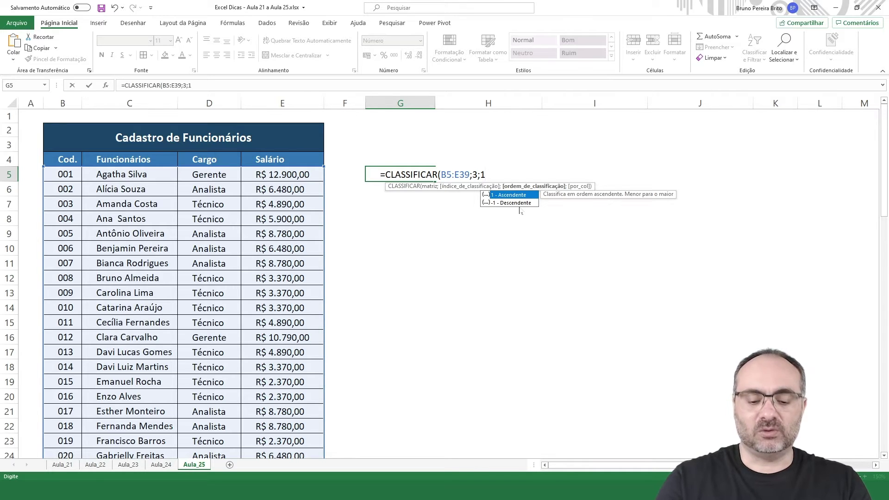
{"action": "type", "text": ";0"}
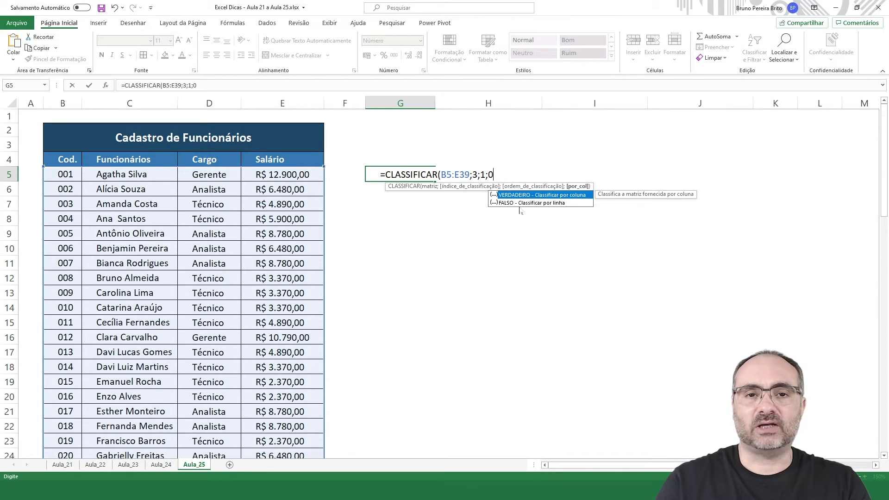
{"action": "type", "text": ")"}
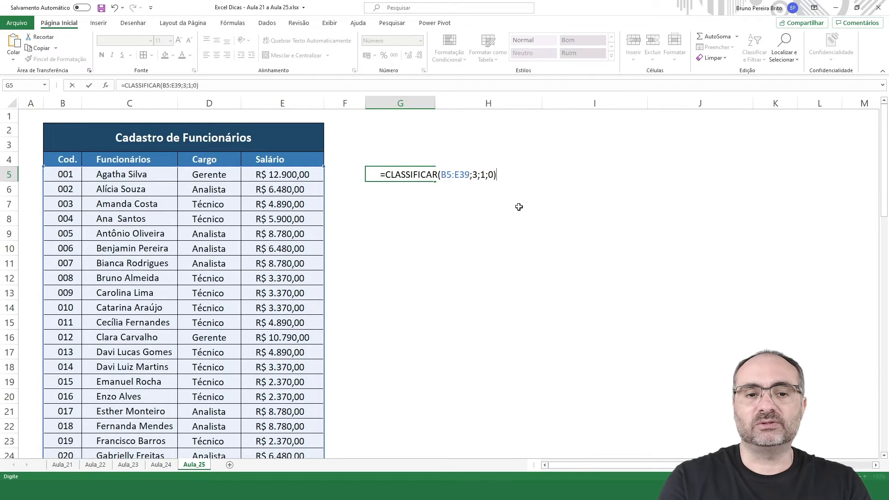
{"action": "key", "text": "Return"}
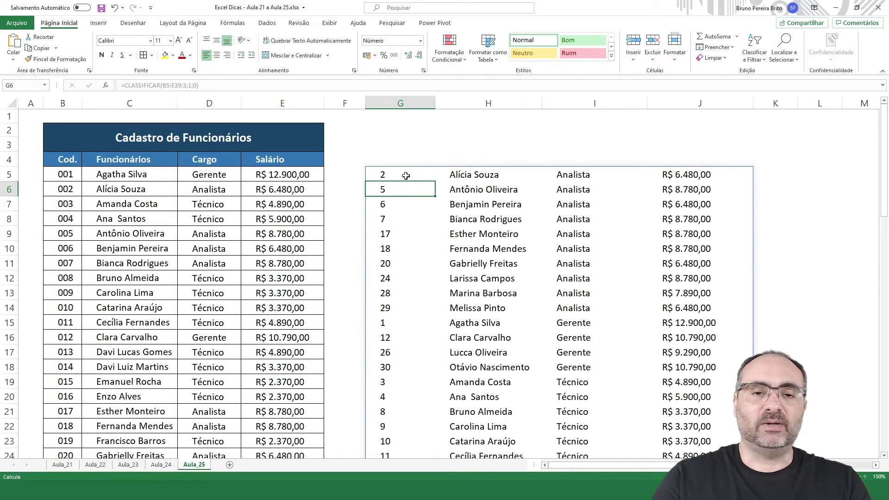
Try to delete the spilled values in H9:J16, and compare the formula in G5 with the formula shown for its spilled cells
{"action": "left_click", "coordinate": [397, 219]}
{"action": "left_click", "coordinate": [400, 246]}
{"action": "left_click", "coordinate": [497, 249]}
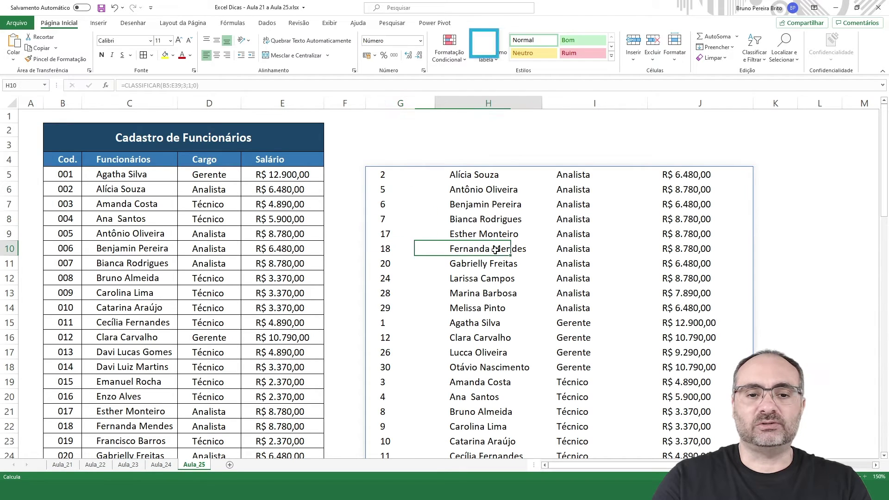
{"action": "left_click", "coordinate": [609, 233]}
{"action": "left_click_drag", "start_coordinate": [509, 234], "coordinate": [663, 342]}
{"action": "key", "text": "Delete"}
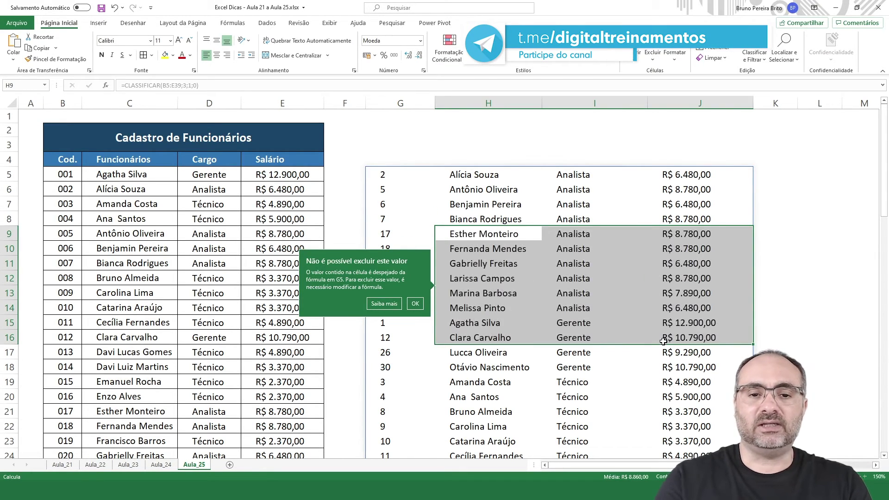
{"action": "left_click", "coordinate": [482, 198]}
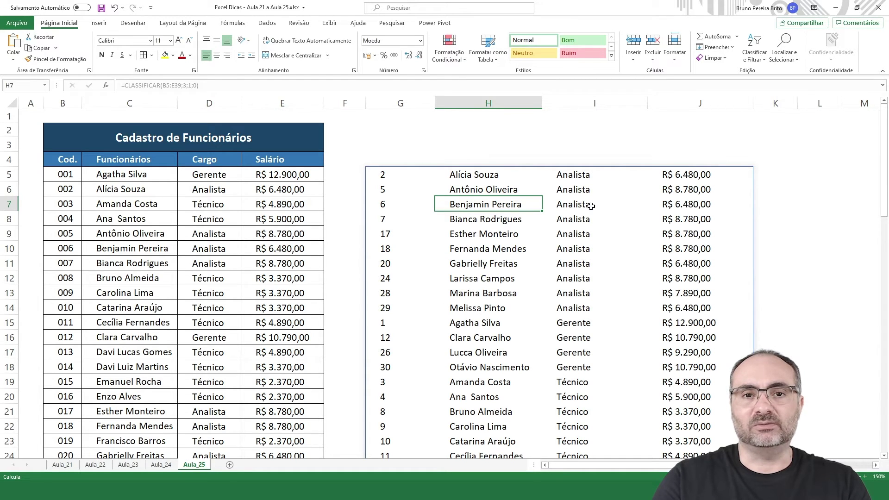
{"action": "left_click", "coordinate": [397, 178]}
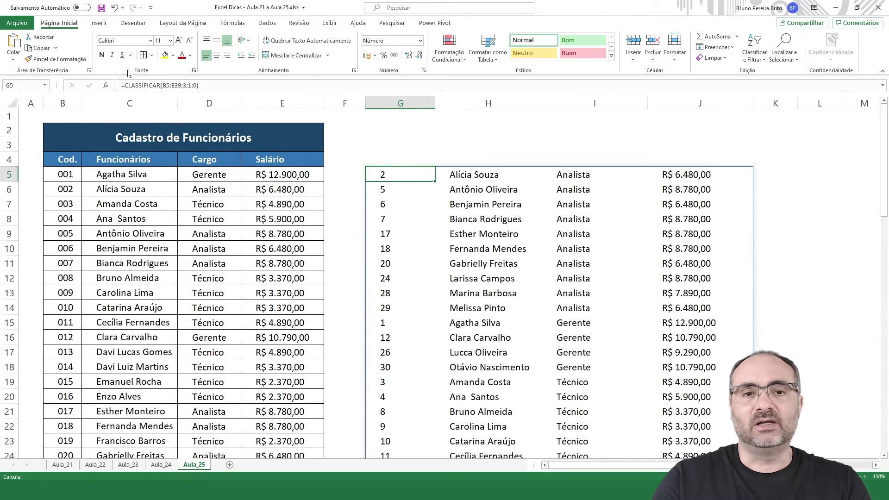
{"action": "left_click", "coordinate": [432, 231]}
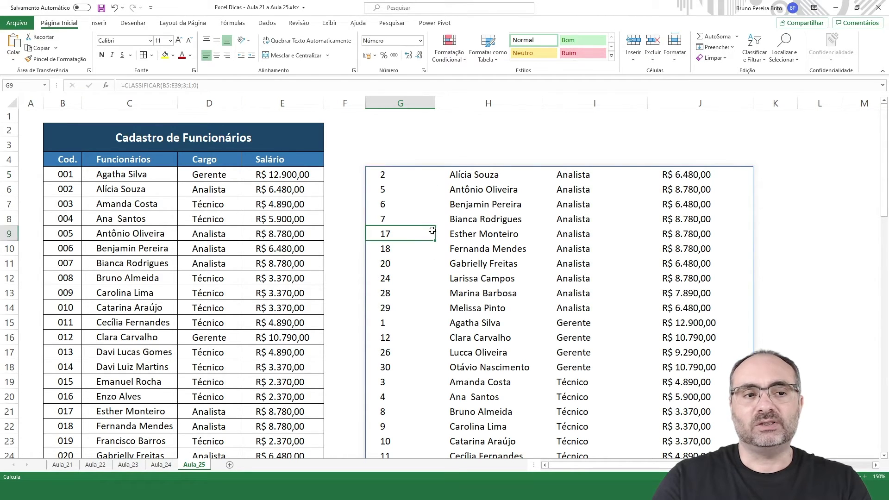
{"action": "left_click", "coordinate": [444, 233]}
{"action": "left_click", "coordinate": [493, 295]}
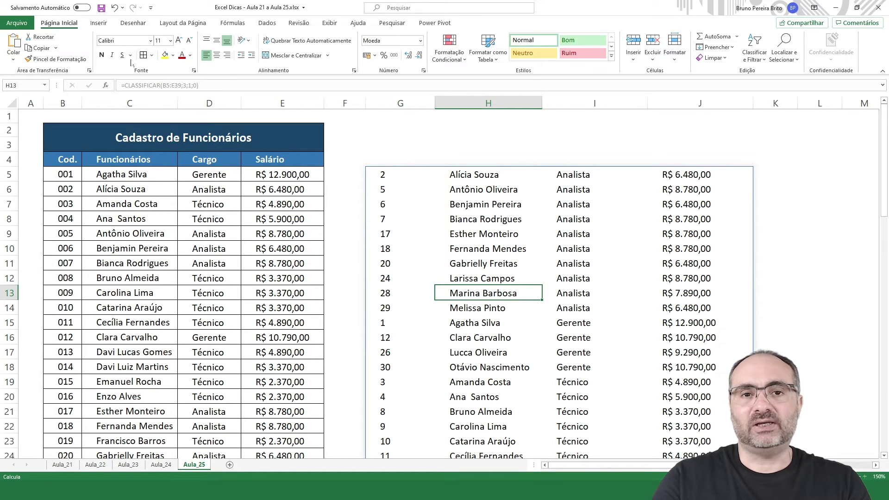
Set the sort order of the CLASSIFICAR formula in G5 to -1 and check the Cargo column of the resulting list
{"action": "double_click", "coordinate": [404, 175]}
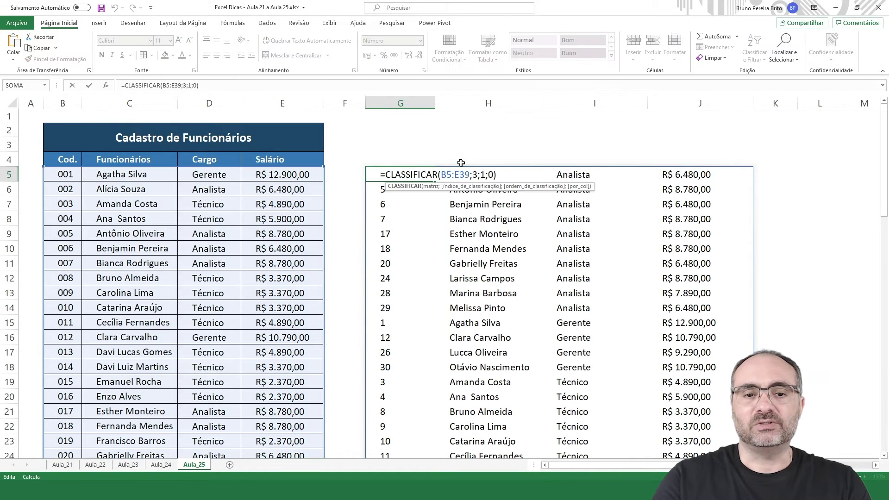
{"action": "left_click", "coordinate": [482, 175]}
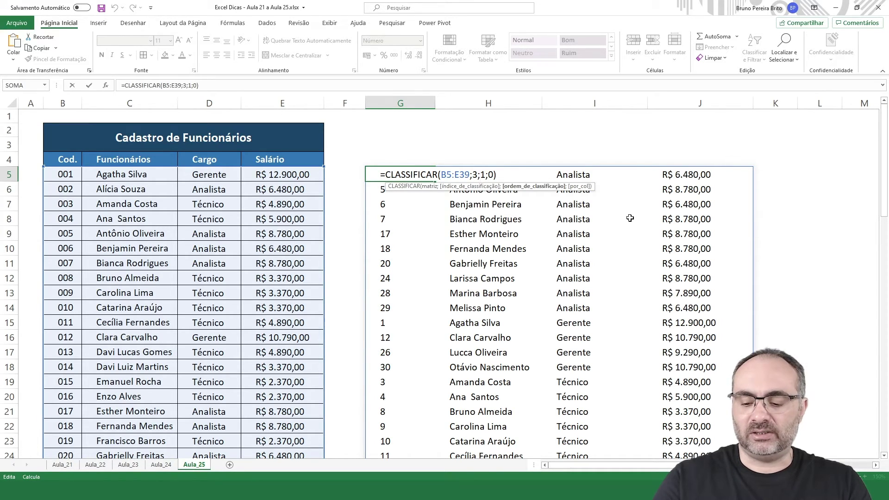
{"action": "type", "text": "-"}
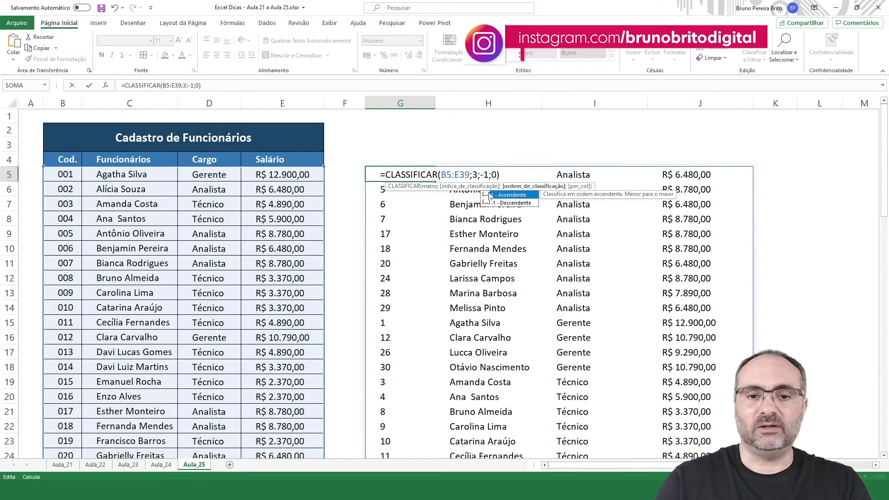
{"action": "key", "text": "Return"}
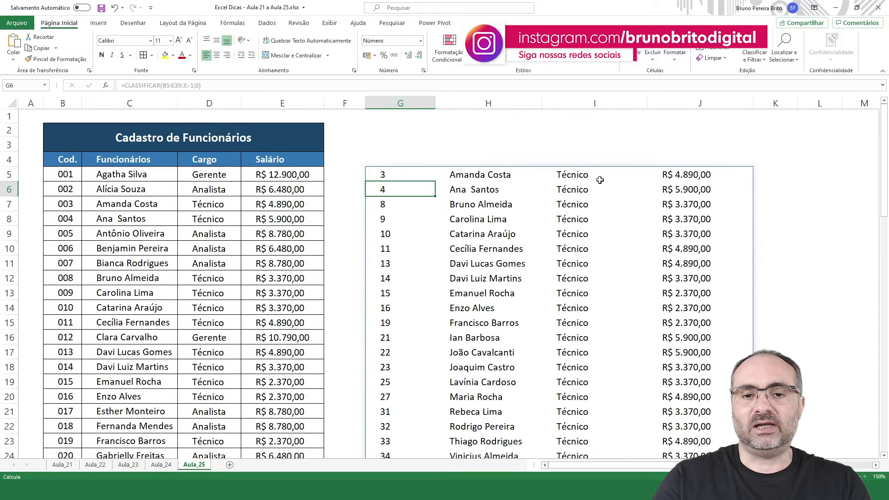
{"action": "mouse_move", "coordinate": [589, 173]}
{"action": "left_mouse_down"}
{"action": "mouse_move", "coordinate": [590, 407]}
{"action": "mouse_move", "coordinate": [581, 427]}
{"action": "left_mouse_up"}
{"action": "scroll", "coordinate": [580, 397], "scroll_direction": "down", "scroll_amount": 6}
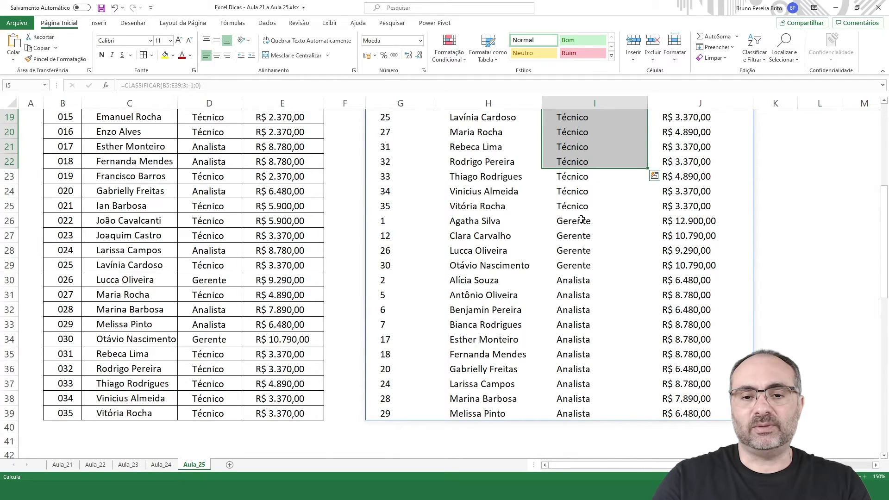
{"action": "left_click", "coordinate": [582, 221]}
{"action": "mouse_move", "coordinate": [582, 221]}
{"action": "left_mouse_down"}
{"action": "mouse_move", "coordinate": [582, 370]}
{"action": "mouse_move", "coordinate": [582, 307]}
{"action": "left_mouse_up"}
{"action": "scroll", "coordinate": [574, 267], "scroll_direction": "up", "scroll_amount": 6}
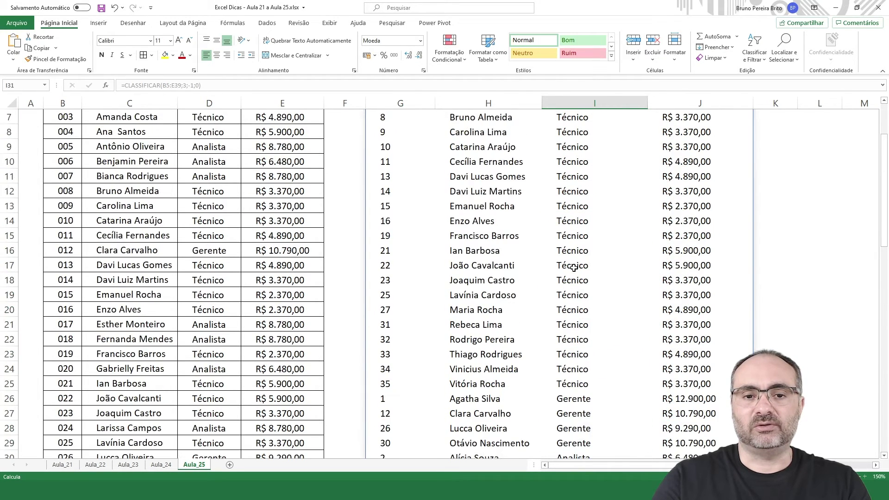
Set the sort index of the CLASSIFICAR formula in G5 to 2 and check the employee name column of the list
{"action": "left_click", "coordinate": [393, 174]}
{"action": "double_click", "coordinate": [393, 174]}
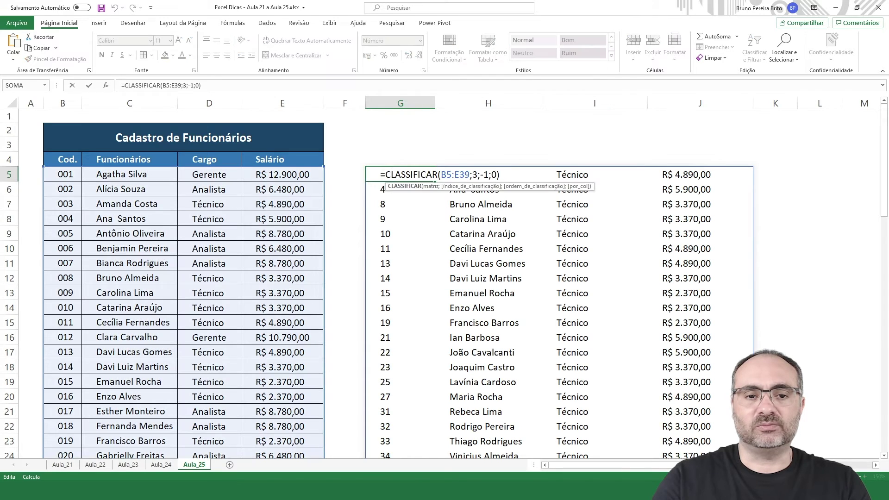
{"action": "double_click", "coordinate": [475, 174]}
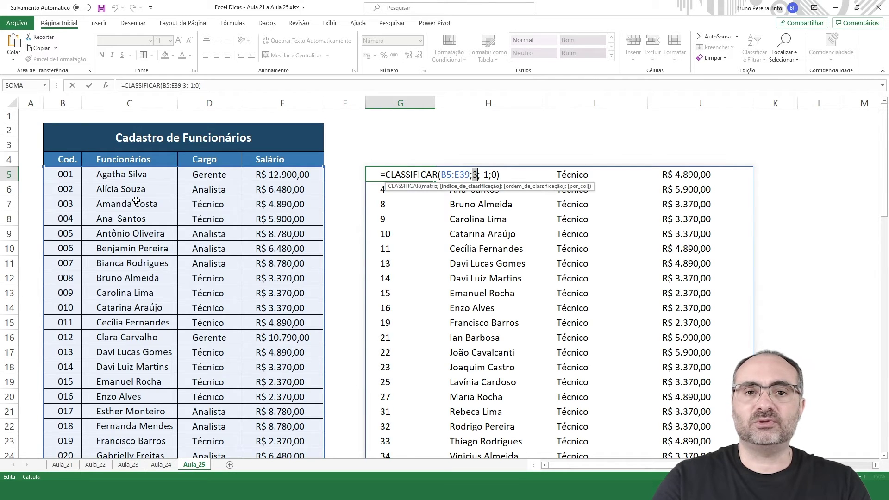
{"action": "type", "text": "2"}
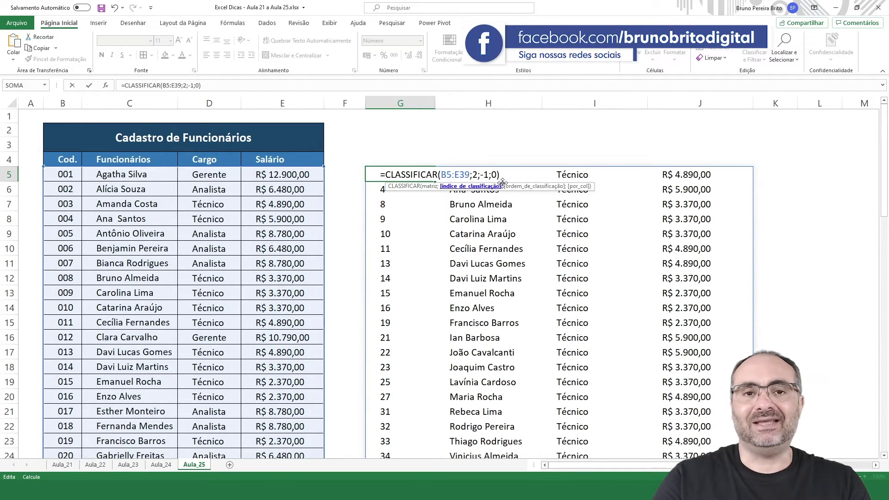
{"action": "key", "text": "Return"}
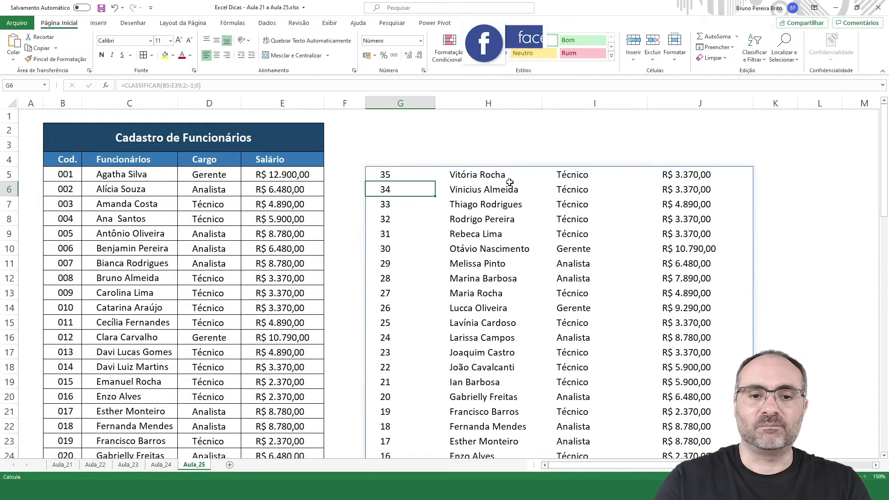
{"action": "left_click_drag", "start_coordinate": [495, 175], "coordinate": [503, 367]}
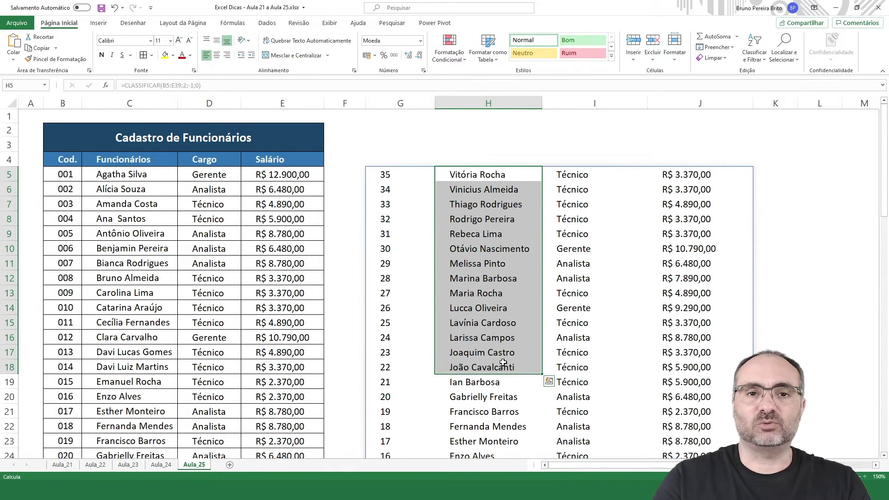
Delete the whole CLASSIFICAR formula from cell G5
{"action": "double_click", "coordinate": [396, 175]}
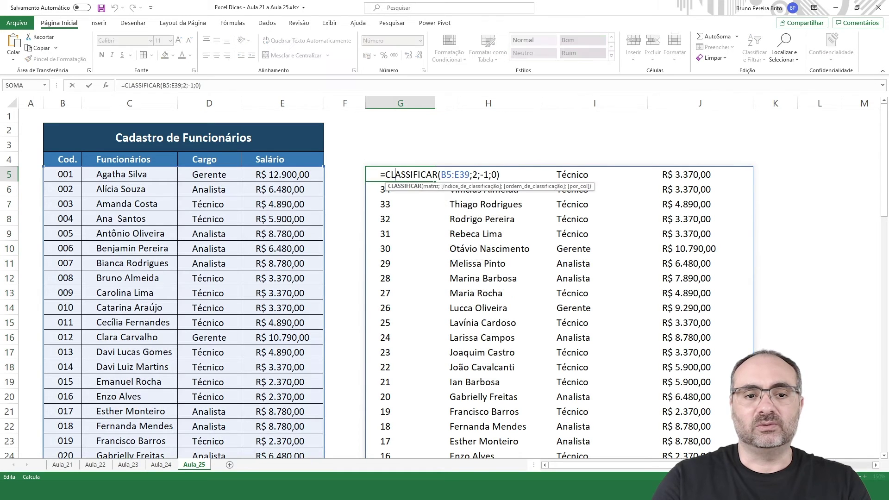
{"action": "left_click_drag", "start_coordinate": [380, 174], "coordinate": [500, 175]}
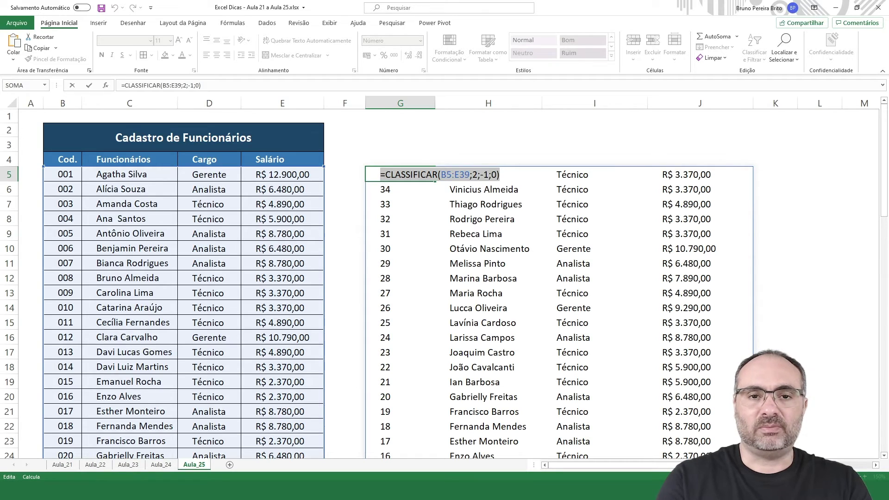
{"action": "key", "text": "Delete"}
{"action": "key", "text": "Return"}
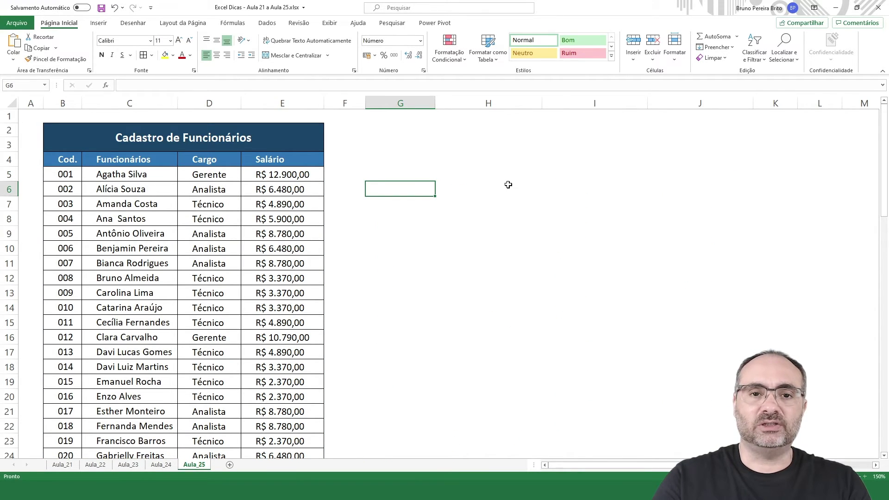
Enter the text teste in cell H8, inside the area that the sorted list would fill
{"action": "left_click_drag", "start_coordinate": [407, 161], "coordinate": [588, 352]}
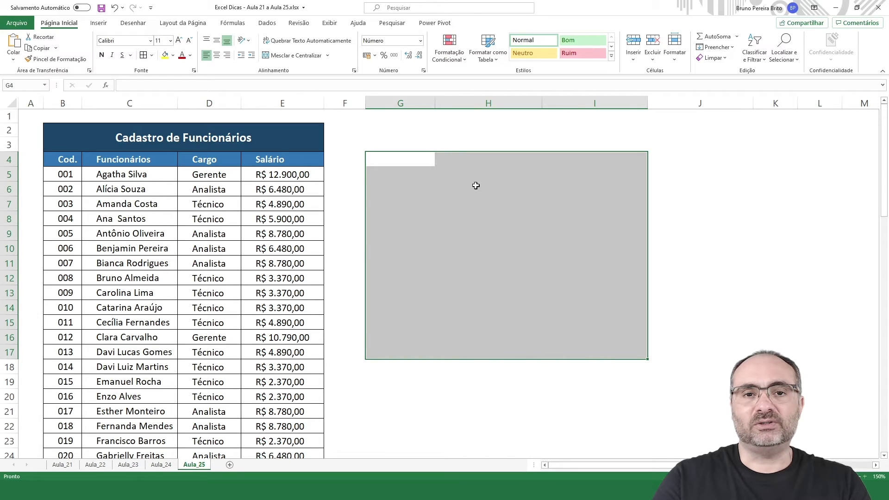
{"action": "left_click", "coordinate": [497, 242]}
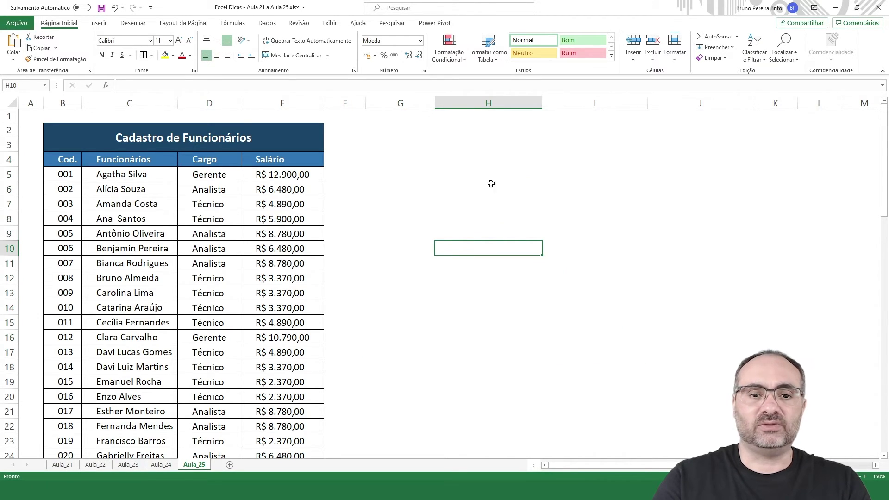
{"action": "left_click", "coordinate": [435, 215]}
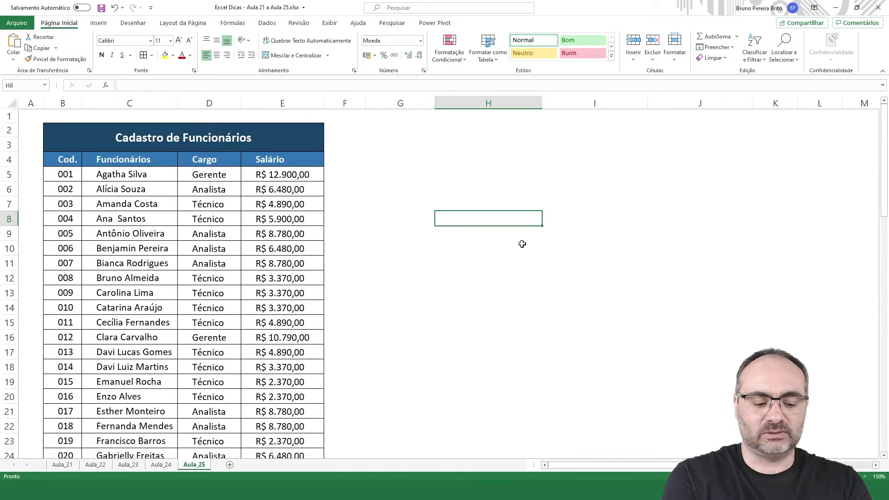
{"action": "type", "text": "teste"}
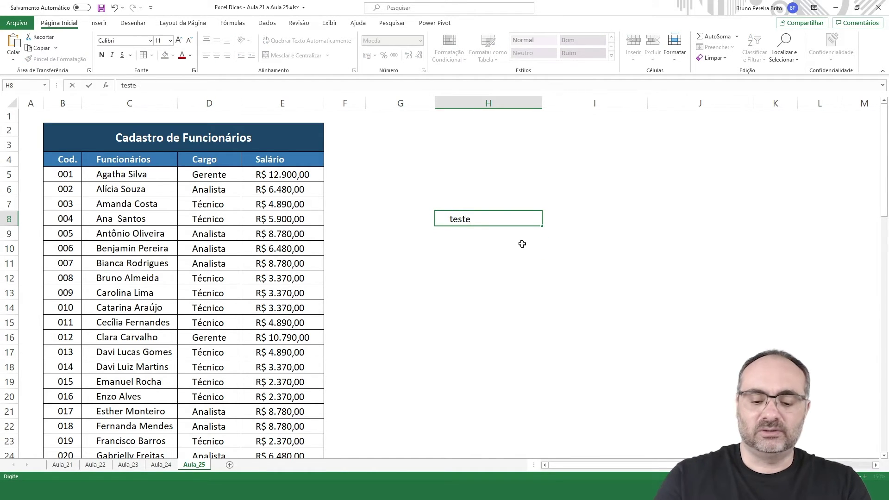
{"action": "key", "text": "Return"}
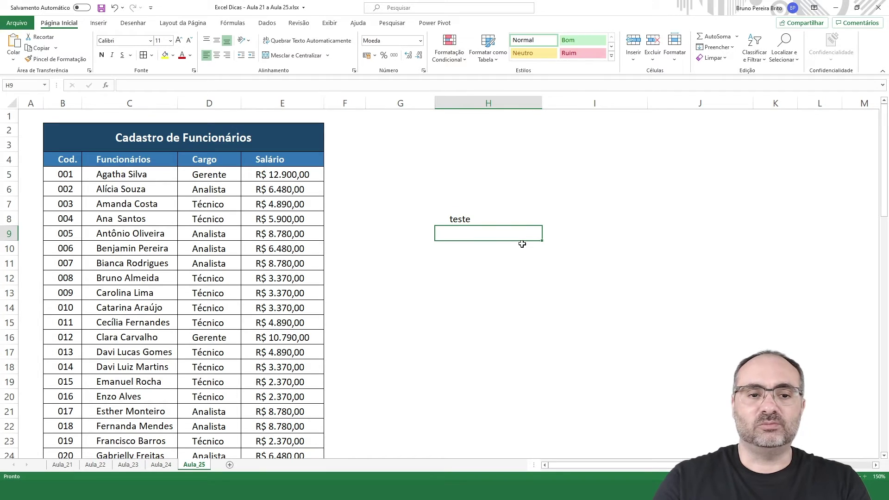
Start a new CLASSIFICAR formula in G5 with the employee range B5:E39 as its matriz argument
{"action": "left_click", "coordinate": [396, 172]}
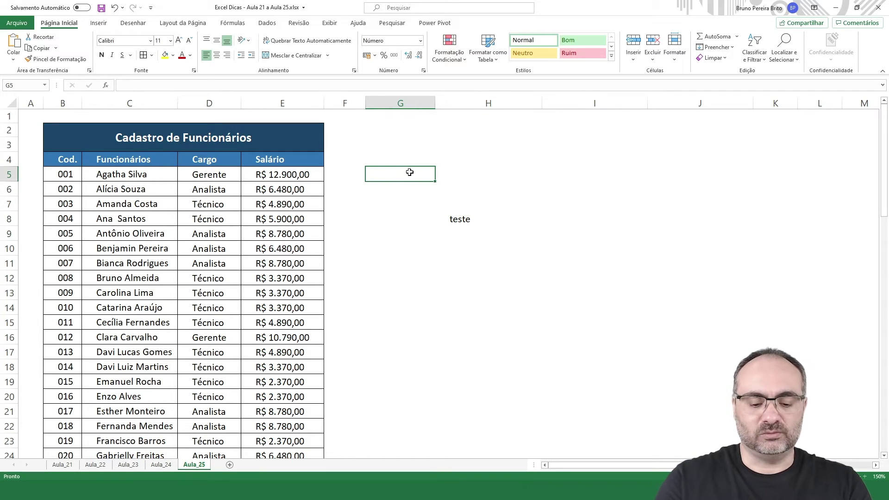
{"action": "type", "text": "=cl"}
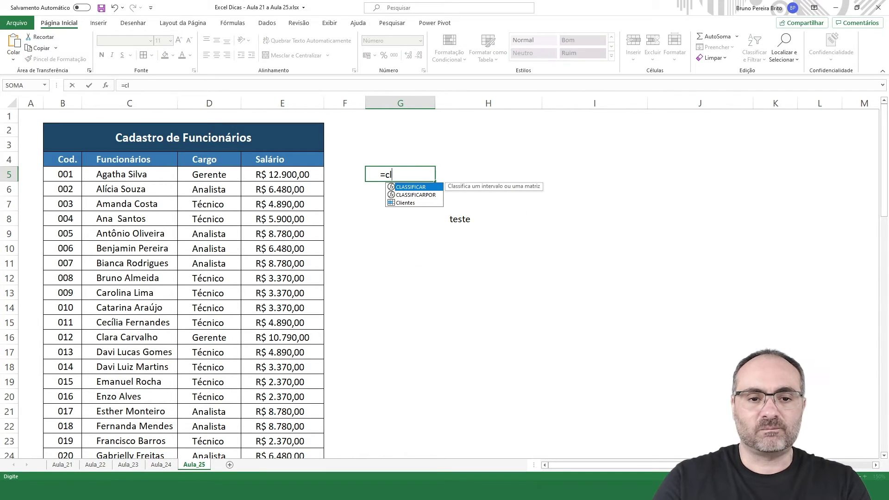
{"action": "double_click", "coordinate": [413, 188]}
{"action": "left_click", "coordinate": [73, 174]}
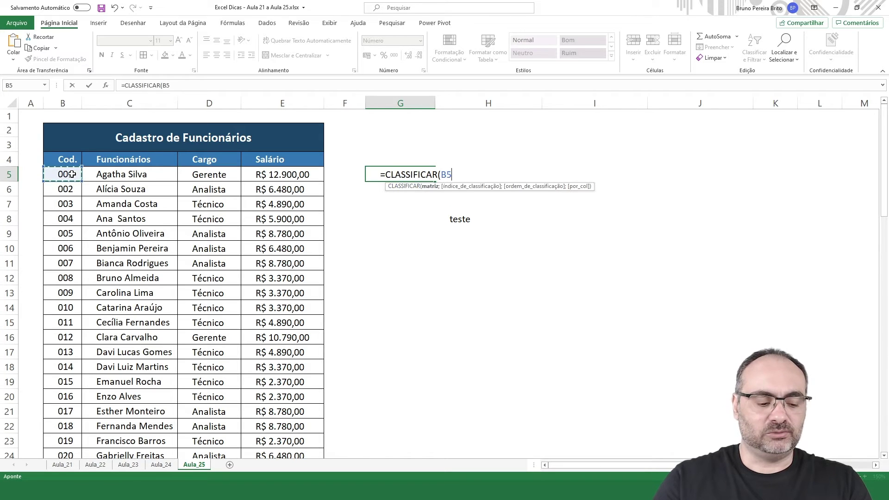
{"action": "key", "text": "ctrl+shift+Right"}
{"action": "key", "text": "ctrl+shift+Down"}
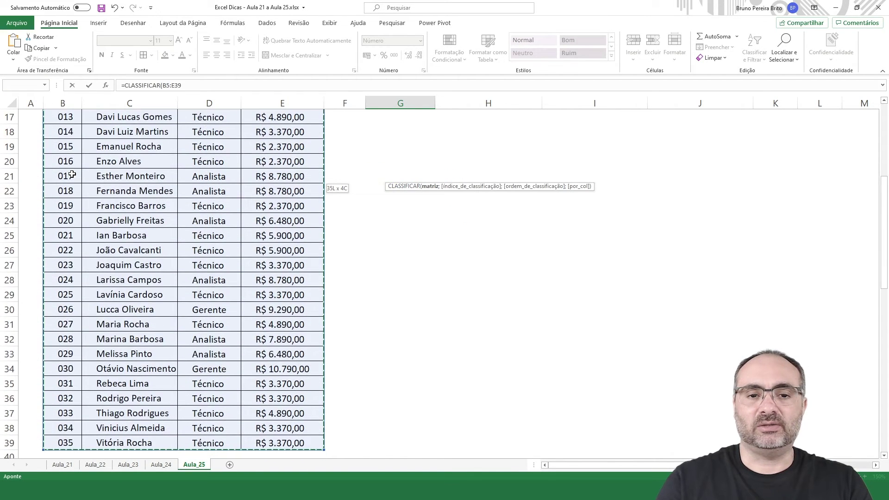
{"action": "type", "text": ";"}
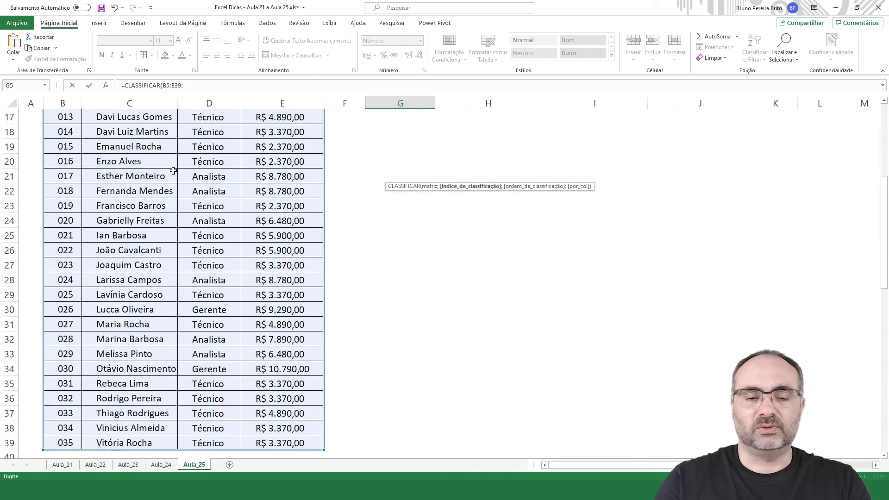
Complete the CLASSIFICAR formula in G5 with sort index 3, ascending order 1 and por_col 0, and inspect its spill range
{"action": "scroll", "coordinate": [301, 190], "scroll_direction": "up", "scroll_amount": 5}
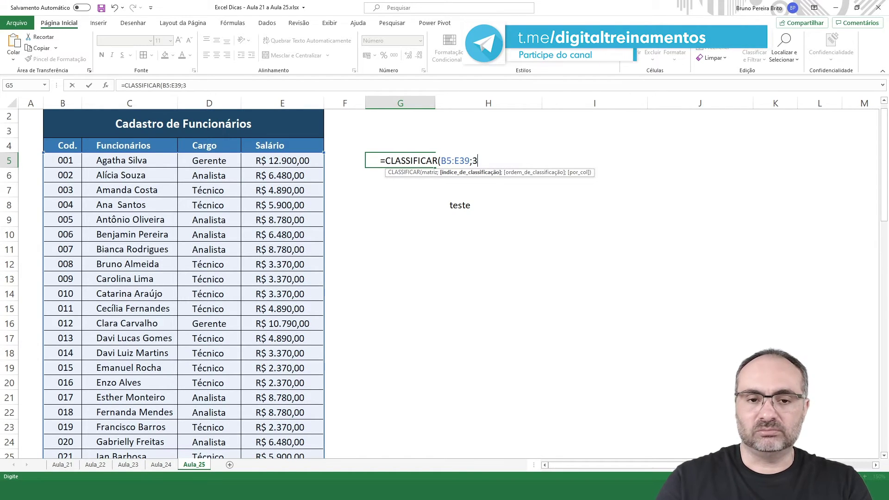
{"action": "type", "text": "3;"}
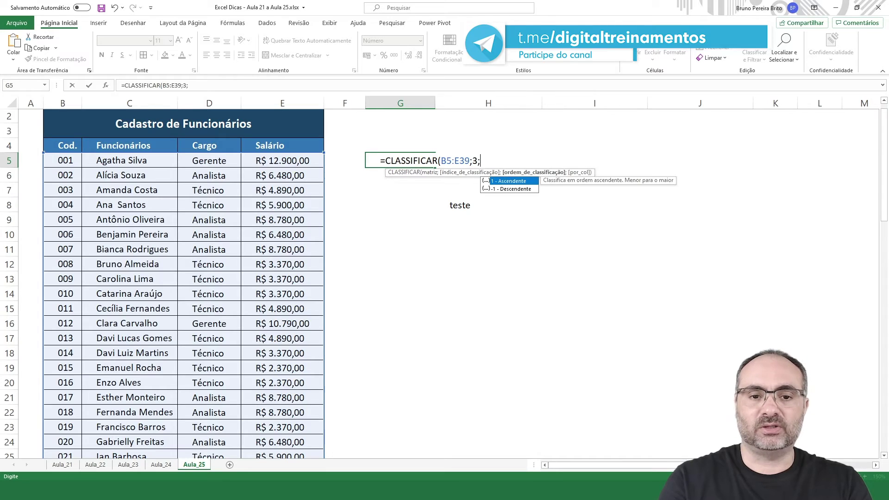
{"action": "type", "text": "1"}
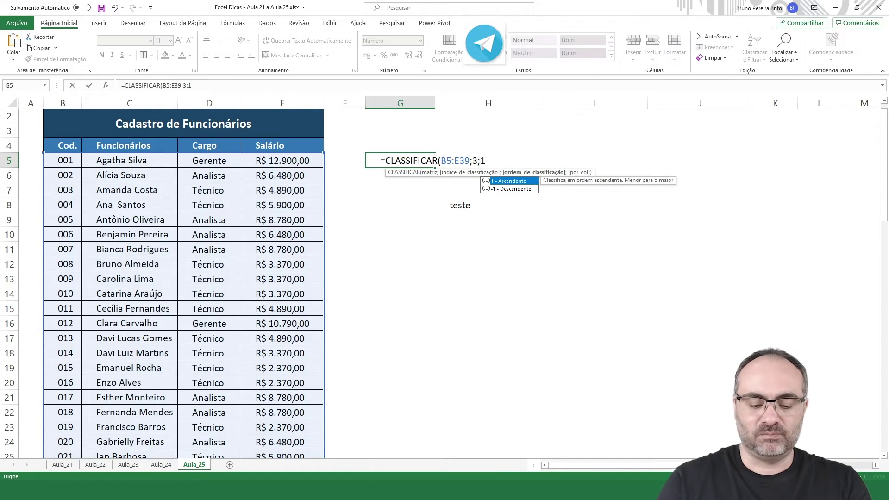
{"action": "type", "text": ";0"}
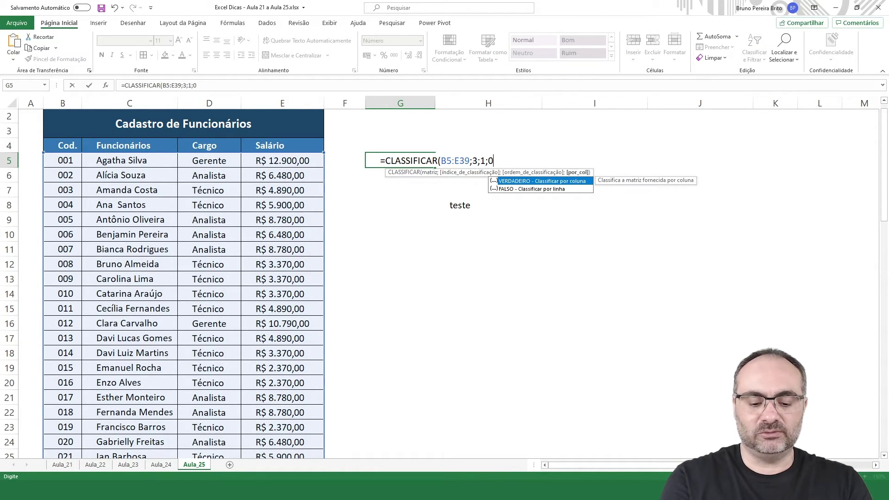
{"action": "type", "text": ")"}
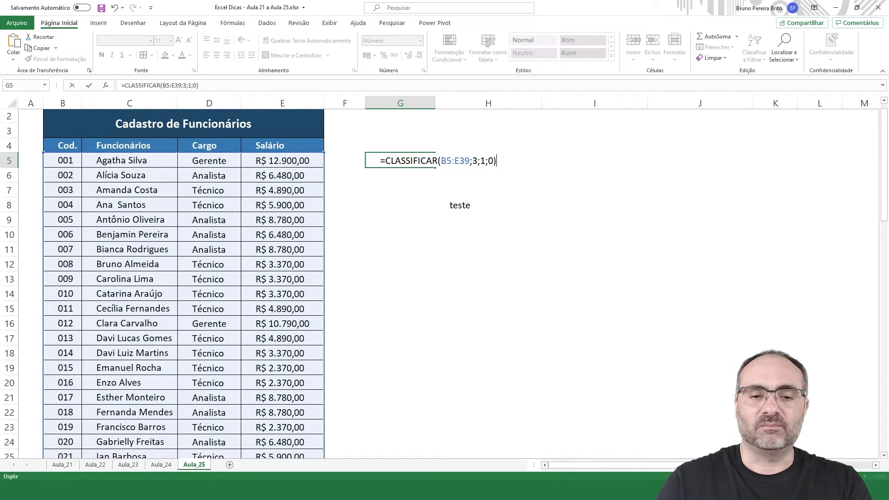
{"action": "key", "text": "Return"}
{"action": "left_click", "coordinate": [418, 160]}
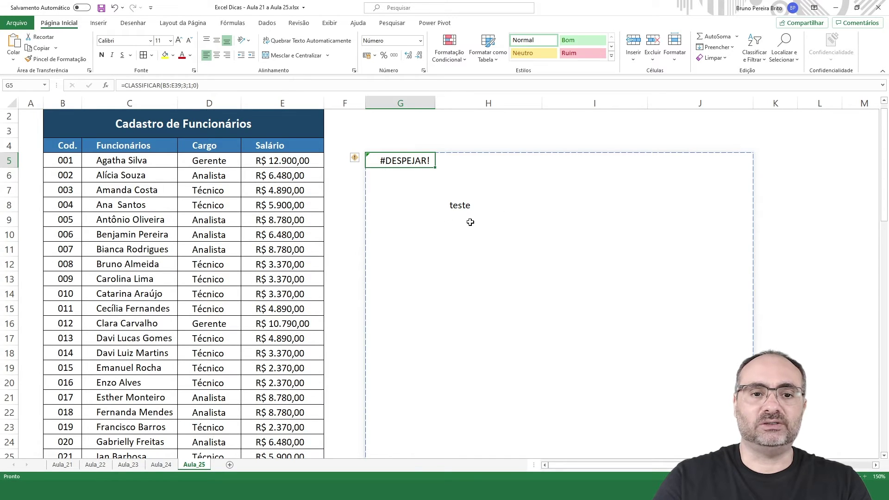
Delete the text teste from cell H8 and select the formula cell G5
{"action": "left_click", "coordinate": [464, 207]}
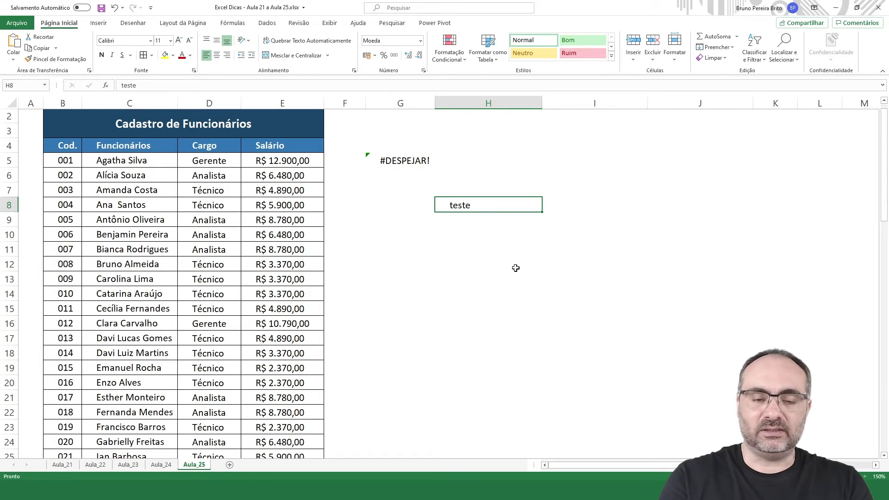
{"action": "key", "text": "Delete"}
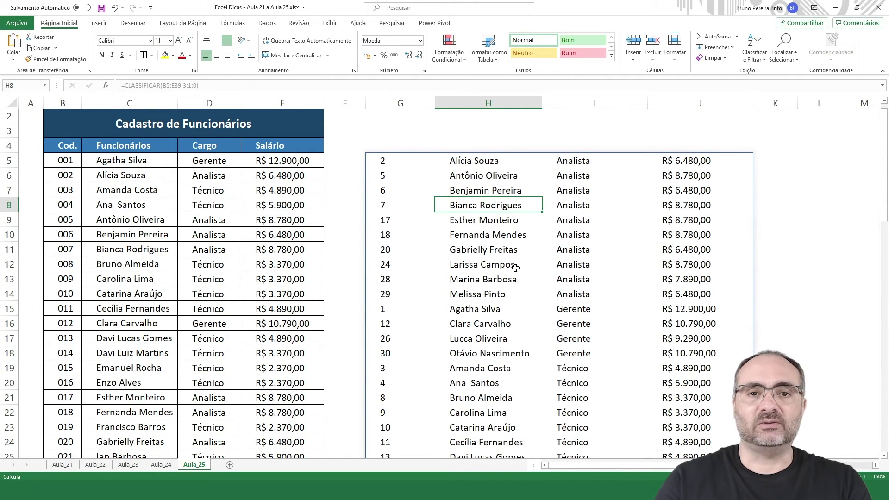
{"action": "left_click", "coordinate": [405, 160]}
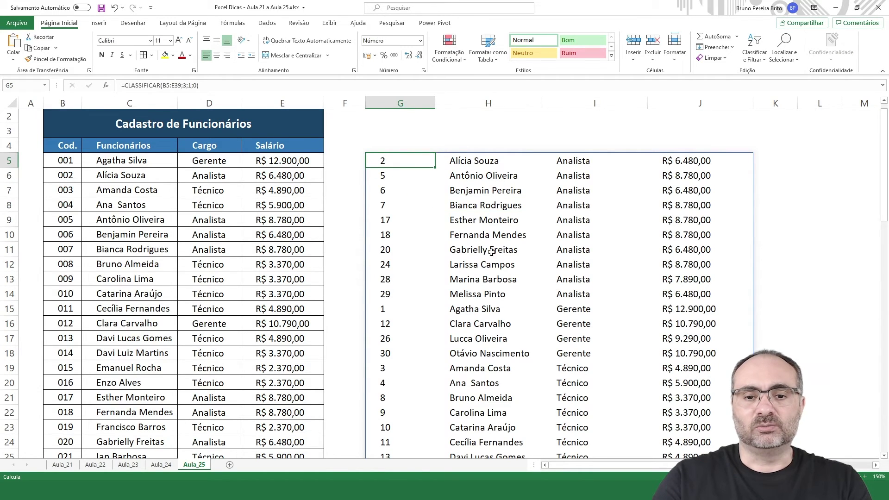
Review the CLASSIFICAR formula in G5, highlighting its sort index and sort order arguments without editing them
{"action": "double_click", "coordinate": [395, 162]}
{"action": "left_click_drag", "start_coordinate": [380, 161], "coordinate": [523, 167]}
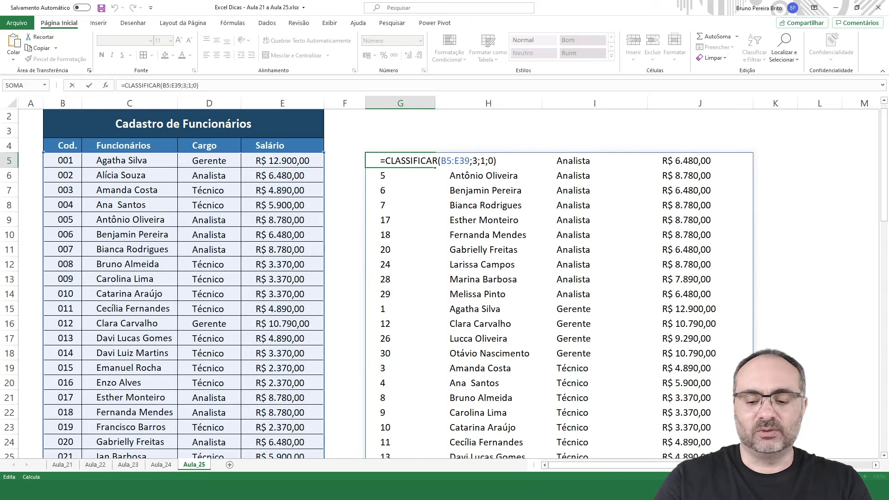
{"action": "key", "text": "Return"}
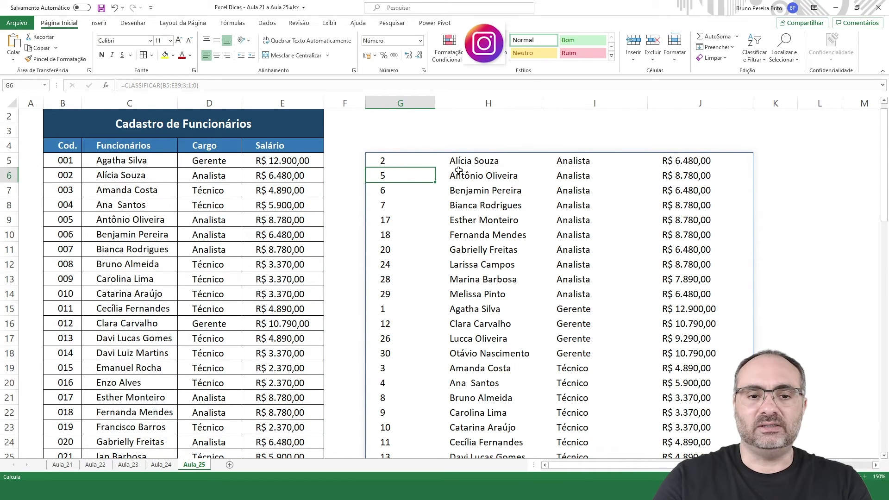
{"action": "double_click", "coordinate": [387, 162]}
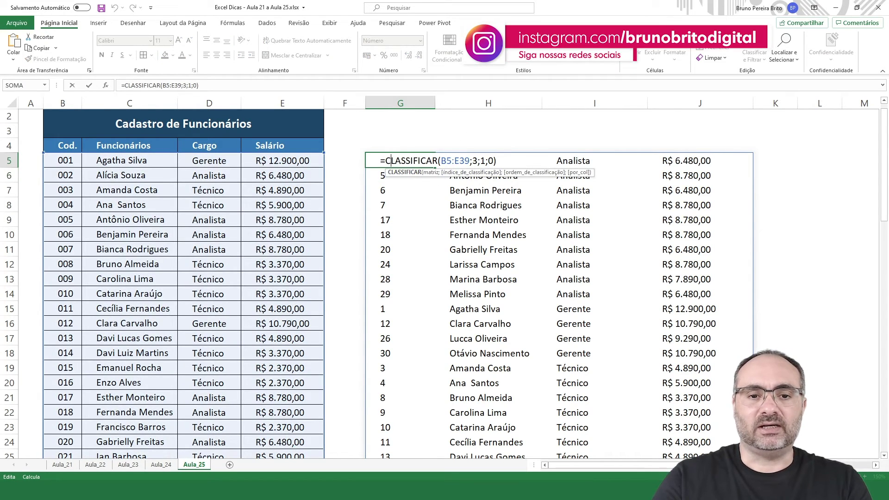
{"action": "double_click", "coordinate": [474, 160]}
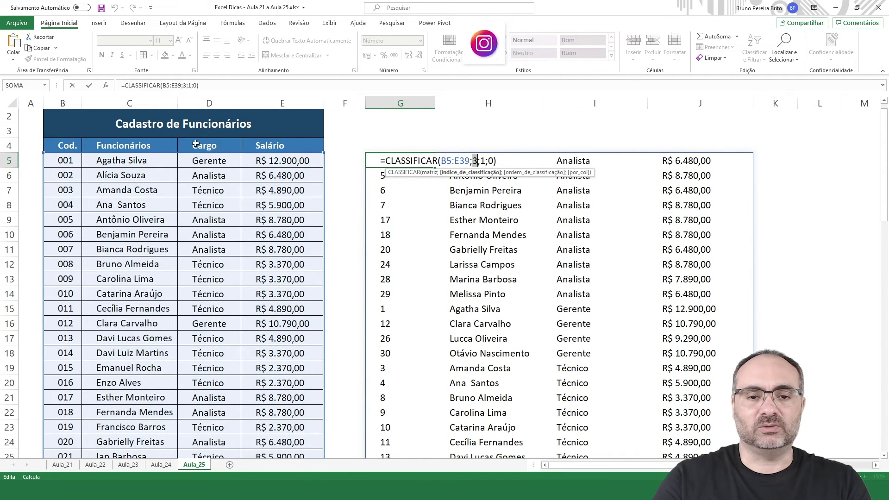
{"action": "left_click_drag", "start_coordinate": [479, 161], "coordinate": [486, 161]}
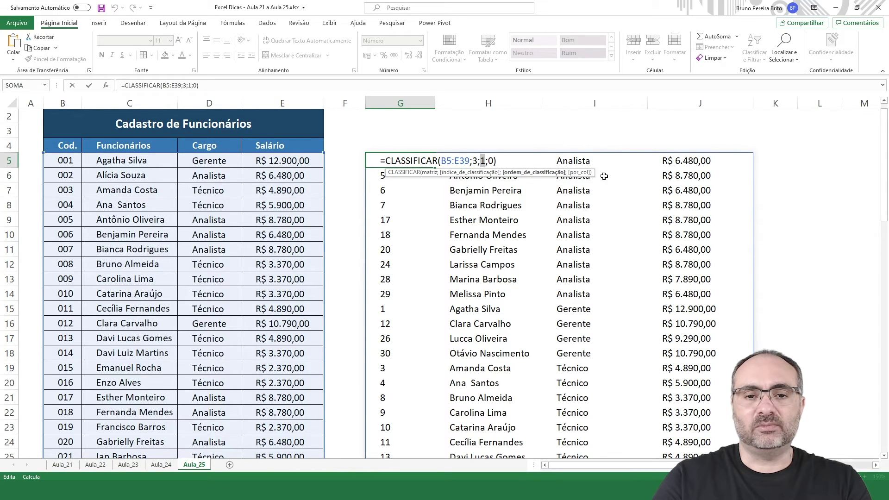
{"action": "key", "text": "Return"}
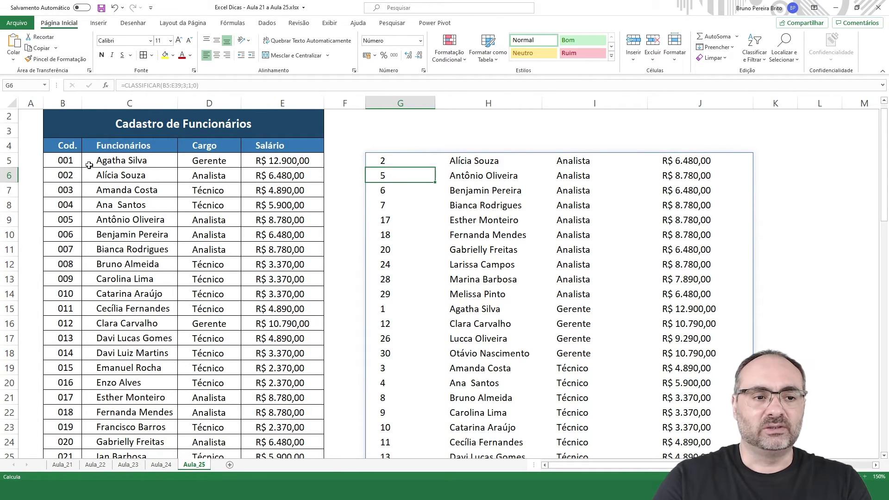
Change the Cargo in cell D6 to Gerente and check that employee's row in the sorted list
{"action": "left_click", "coordinate": [220, 177]}
{"action": "double_click", "coordinate": [232, 177]}
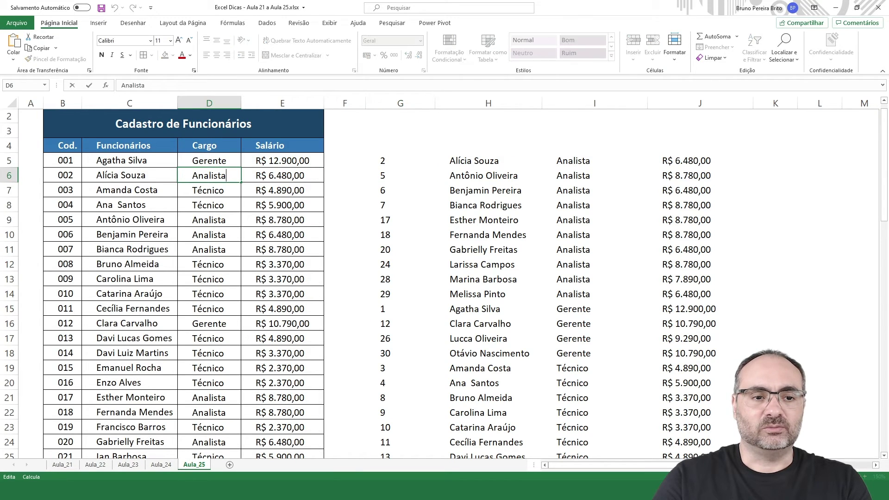
{"action": "left_click_drag", "start_coordinate": [229, 176], "coordinate": [192, 176]}
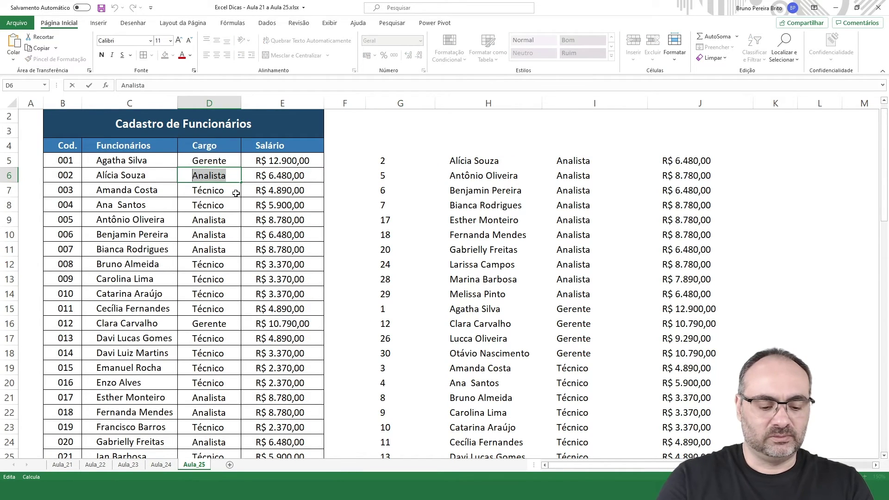
{"action": "type", "text": "Gerente"}
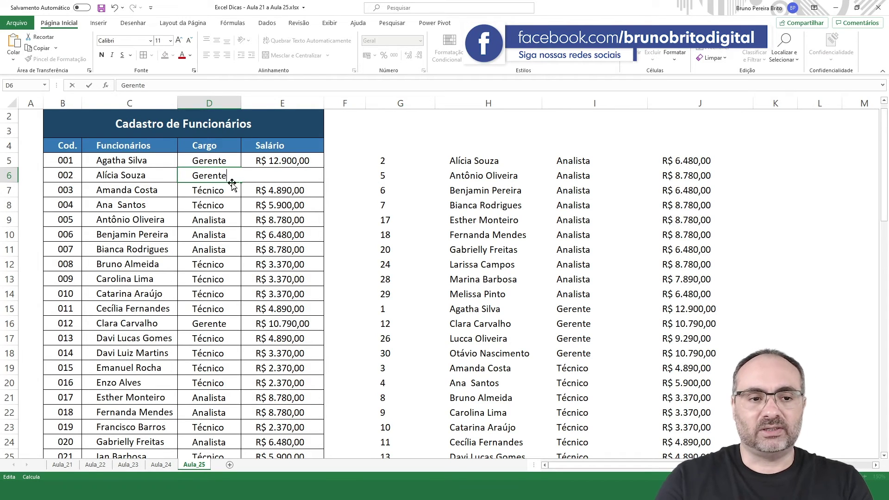
{"action": "key", "text": "Return"}
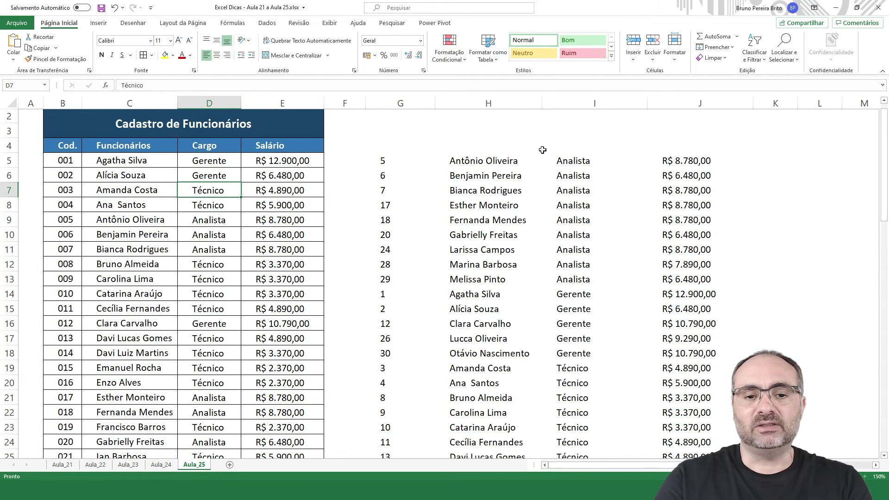
{"action": "left_click_drag", "start_coordinate": [473, 311], "coordinate": [612, 311]}
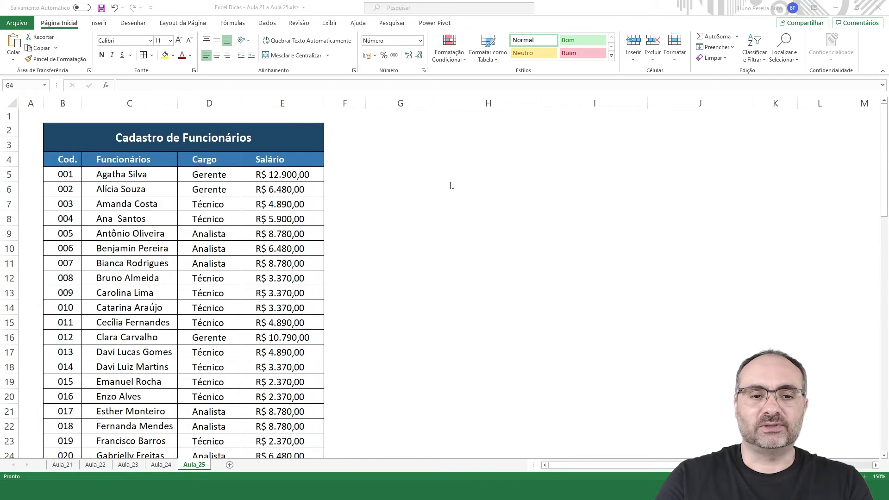
Start a CLASSIFICAR formula in G4 with the employee table including its headers, B4:E39, as the matriz argument
{"action": "left_click", "coordinate": [406, 158]}
{"action": "type", "text": "="}
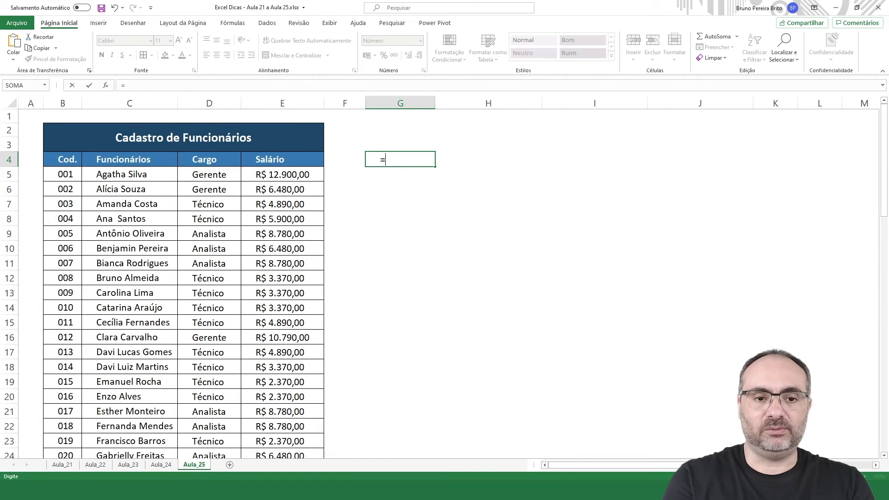
{"action": "type", "text": "cla"}
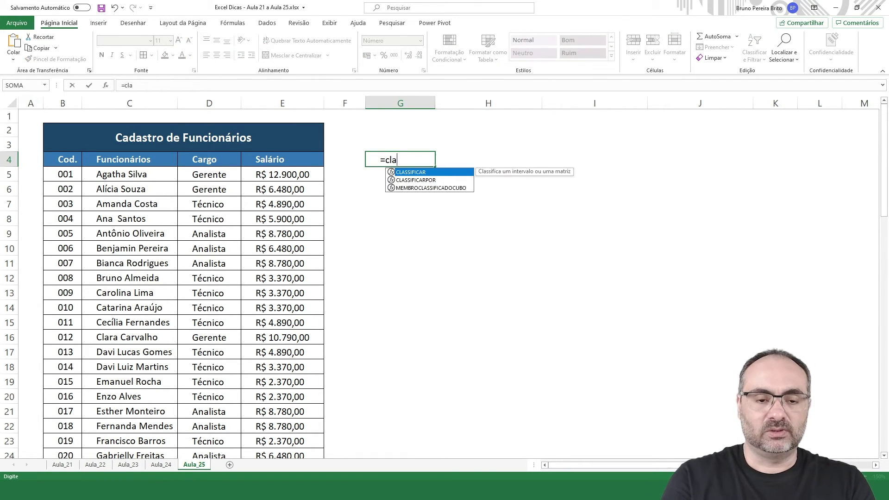
{"action": "double_click", "coordinate": [417, 173]}
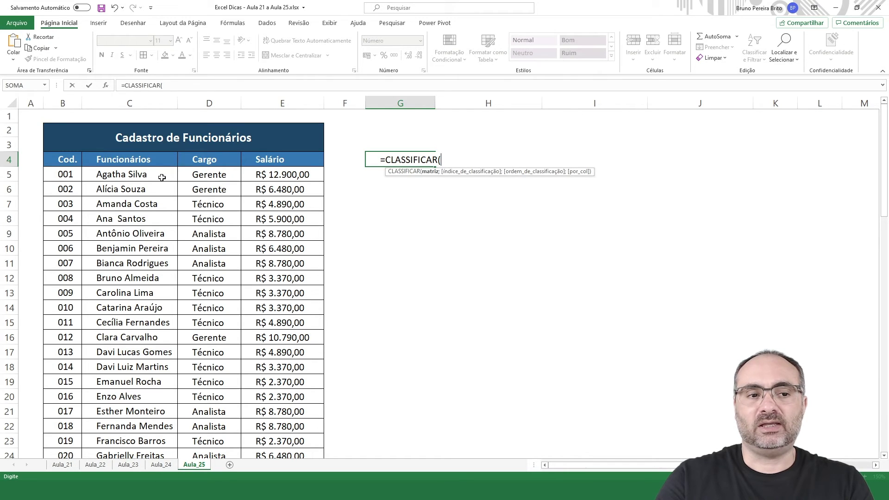
{"action": "left_click", "coordinate": [63, 161]}
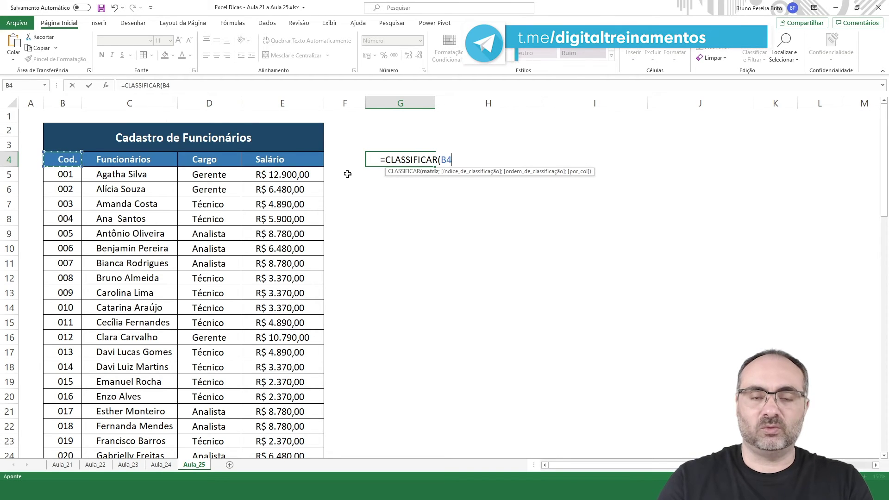
{"action": "left_click_drag", "start_coordinate": [347, 174], "coordinate": [347, 174]}
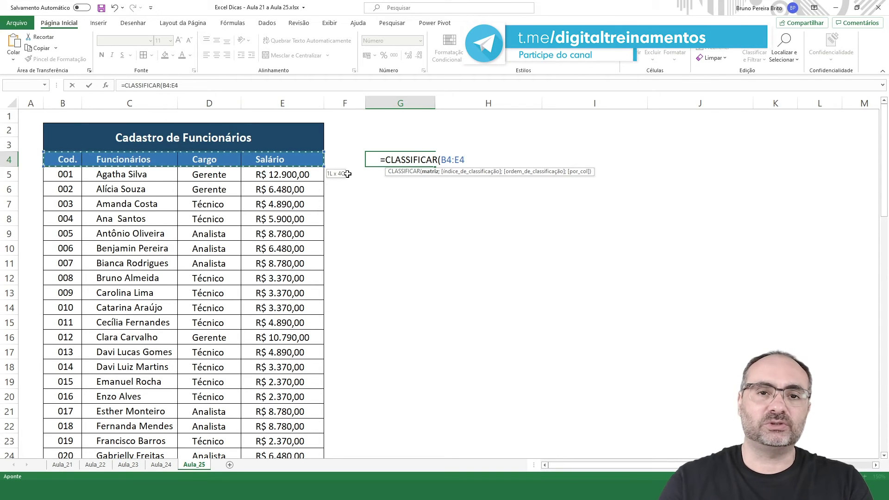
{"action": "key", "text": "ctrl+shift+Down"}
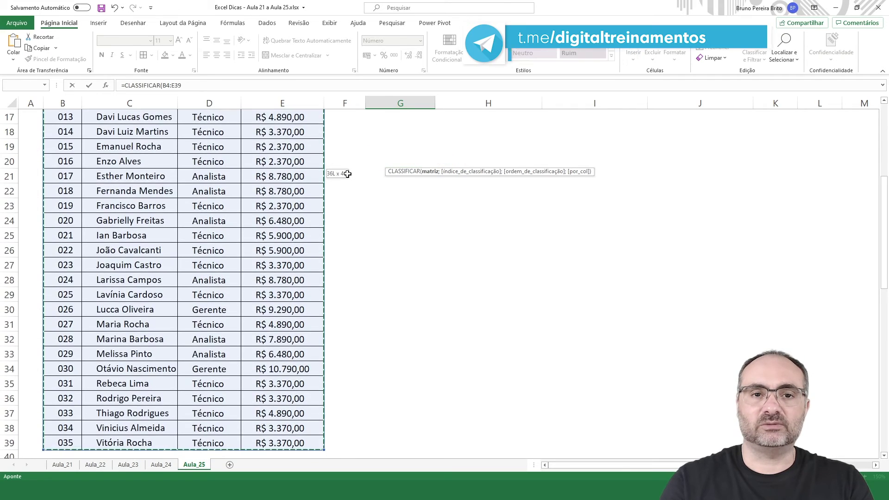
{"action": "scroll", "coordinate": [404, 207], "scroll_direction": "up", "scroll_amount": 5}
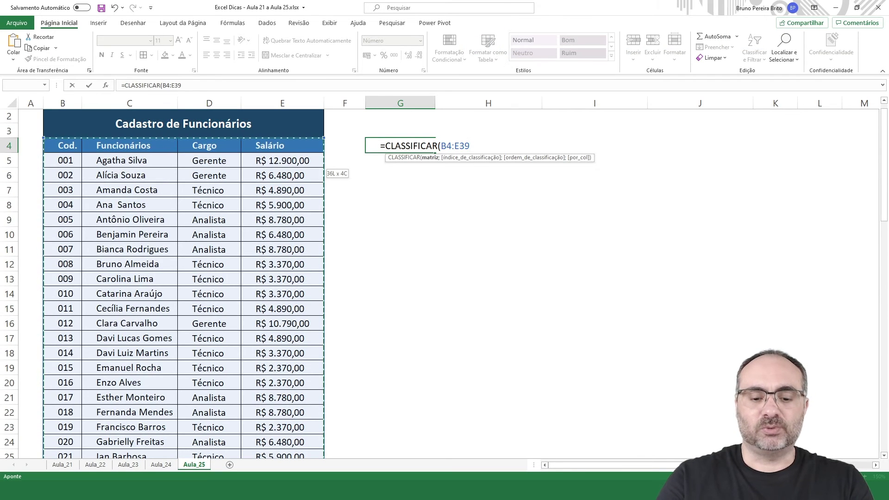
{"action": "type", "text": ";"}
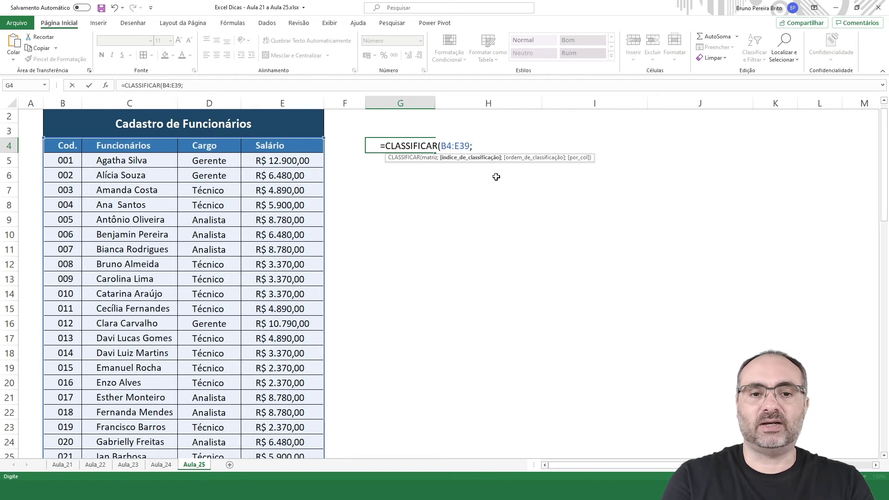
Complete the G4 formula with an empty sort index, descending order -1 and por_col 1 to sort by column
{"action": "type", "text": ";-"}
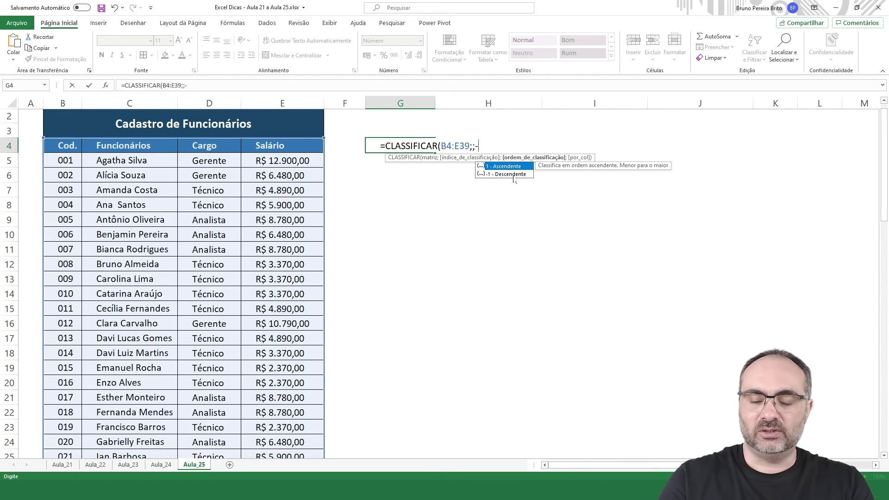
{"action": "type", "text": "1"}
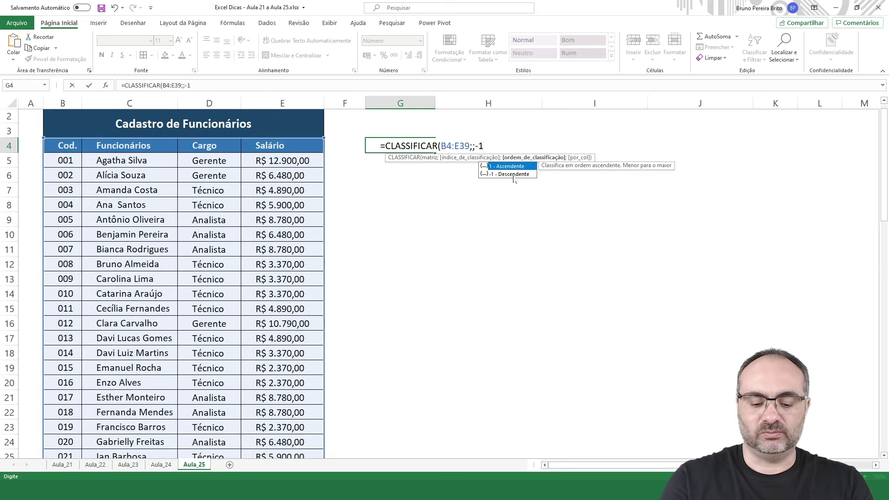
{"action": "type", "text": ";"}
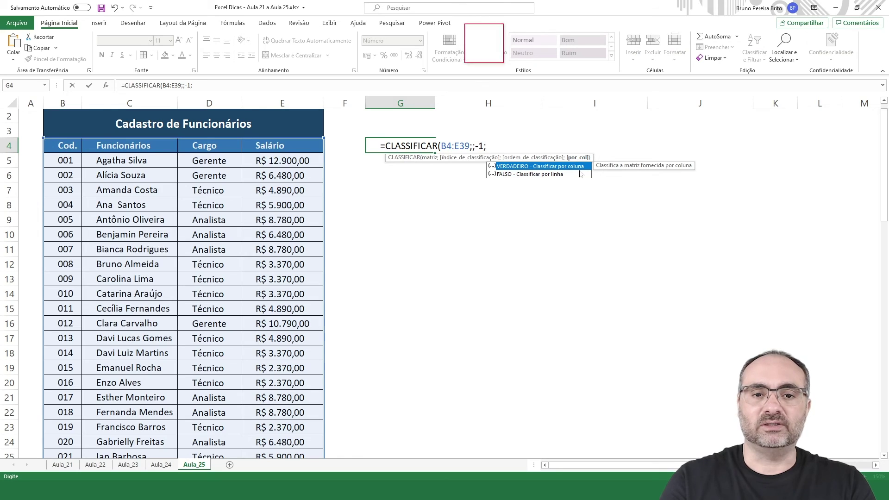
{"action": "type", "text": "ver"}
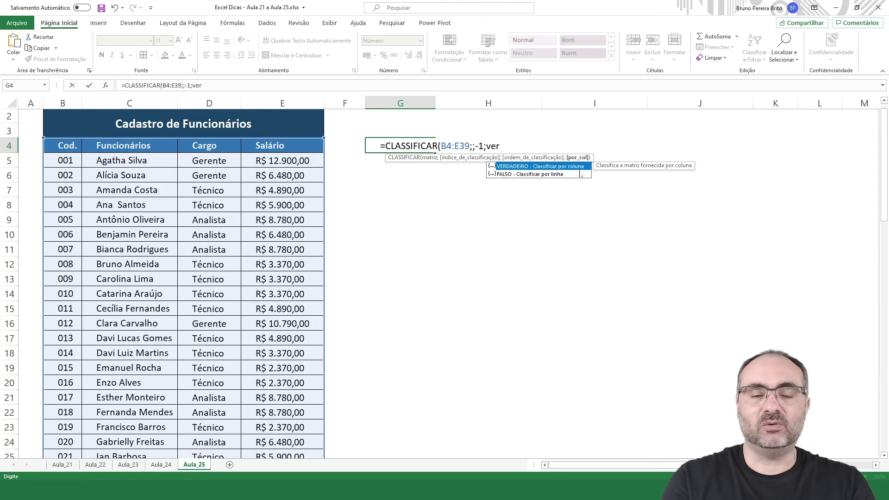
{"action": "key", "text": "BackSpace"}
{"action": "key", "text": "BackSpace"}
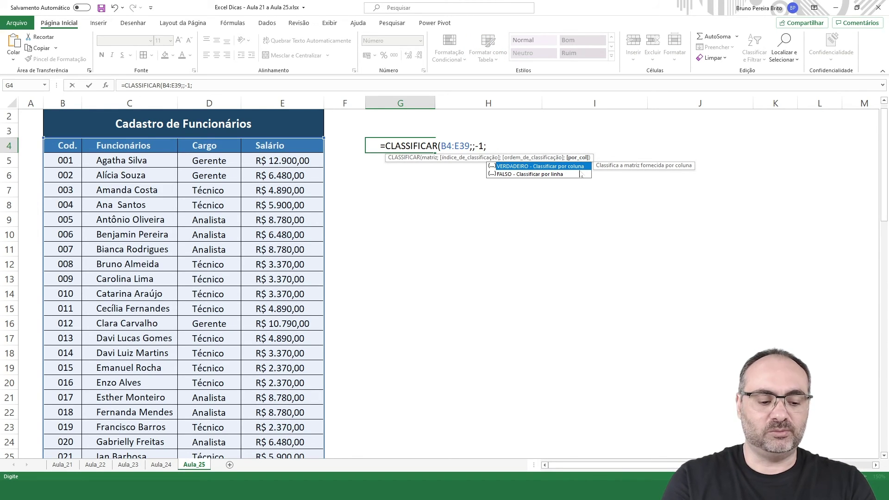
{"action": "type", "text": "1)"}
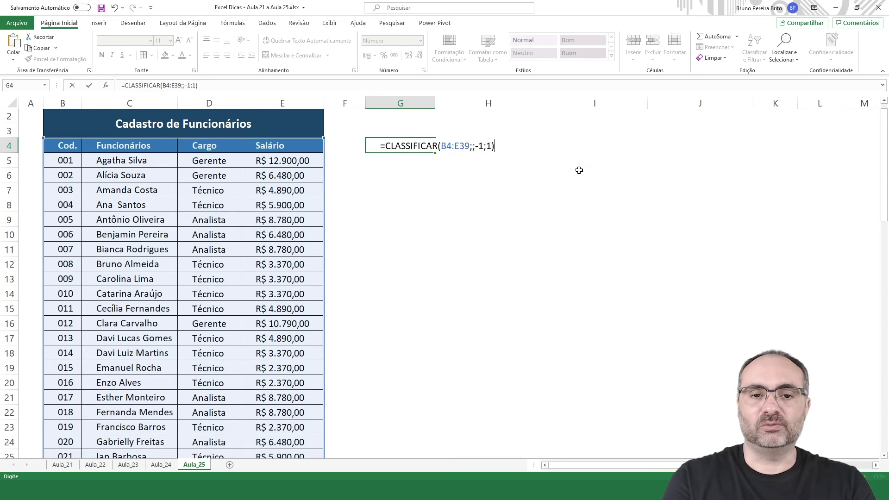
{"action": "key", "text": "Return"}
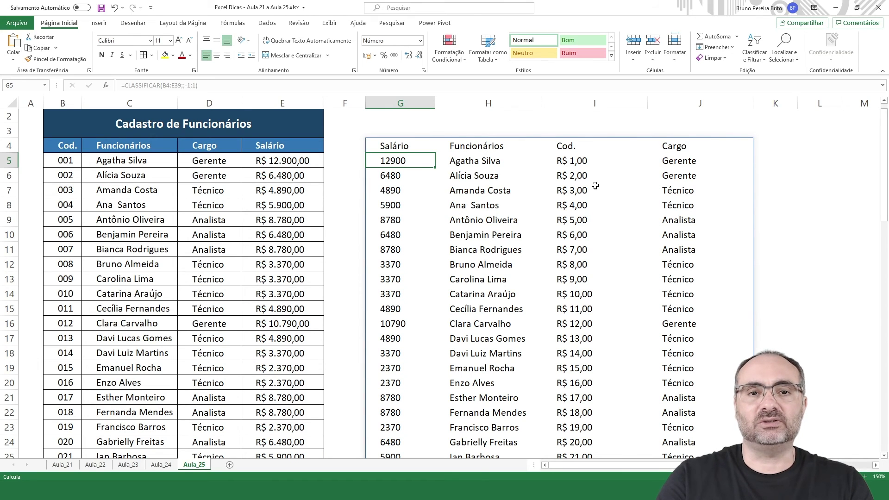
Examine the order of the column headers across G4:J4 in the spilled result sorted by column
{"action": "left_click", "coordinate": [408, 147]}
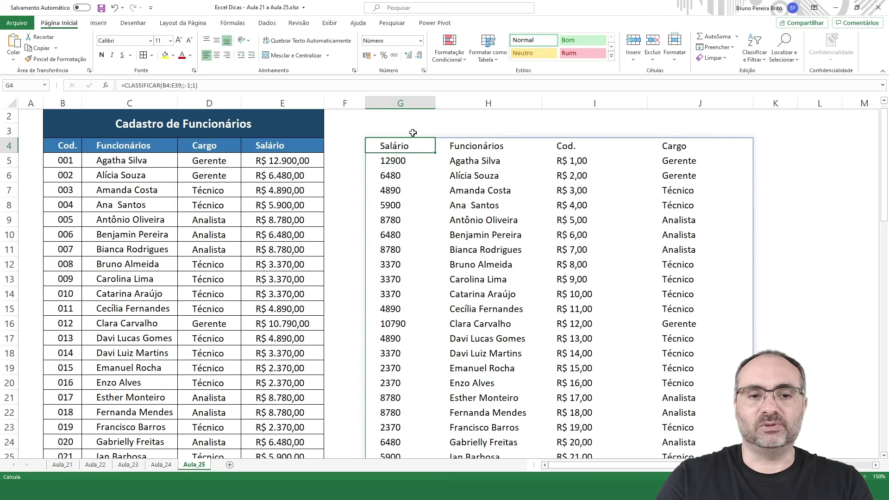
{"action": "left_click", "coordinate": [494, 156]}
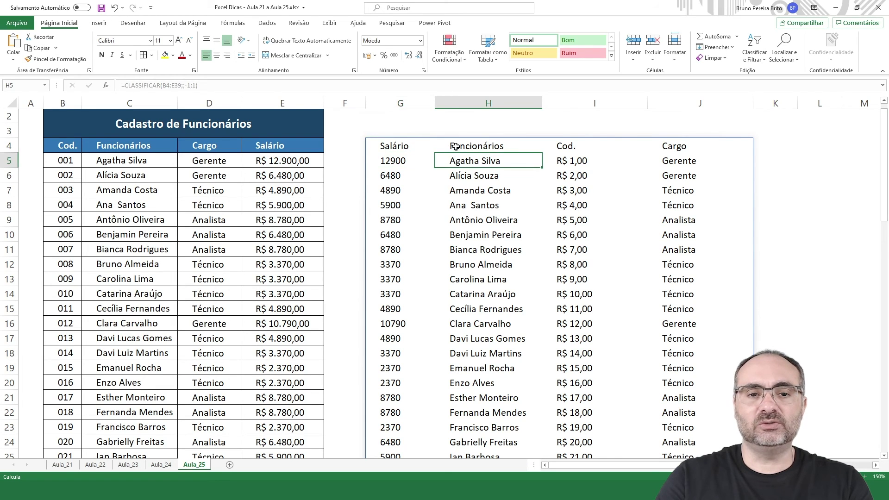
{"action": "left_click", "coordinate": [622, 149]}
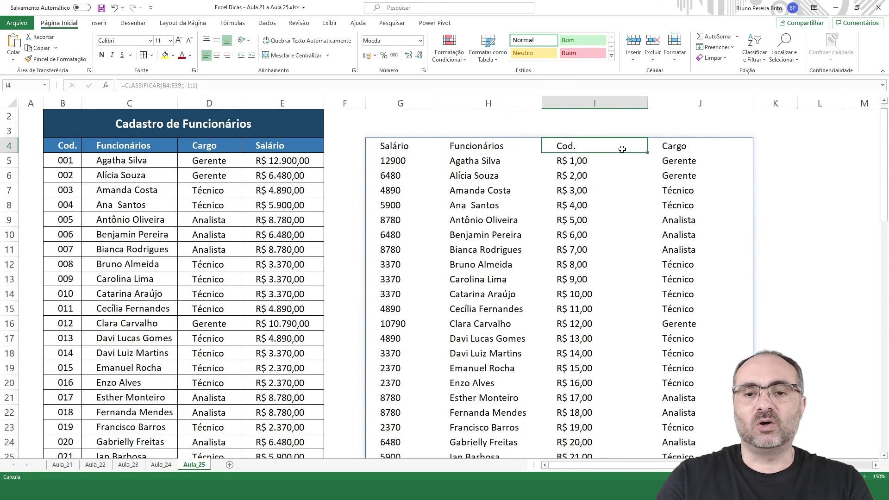
{"action": "left_click", "coordinate": [682, 148]}
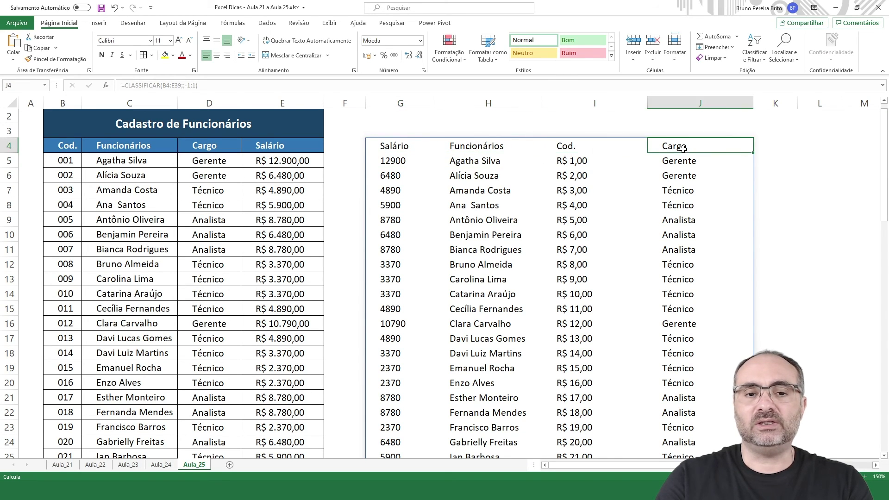
Change the sort order argument of the CLASSIFICAR formula in G4 to 1 (ascending) and check the header order across row 4
{"action": "left_click", "coordinate": [400, 145]}
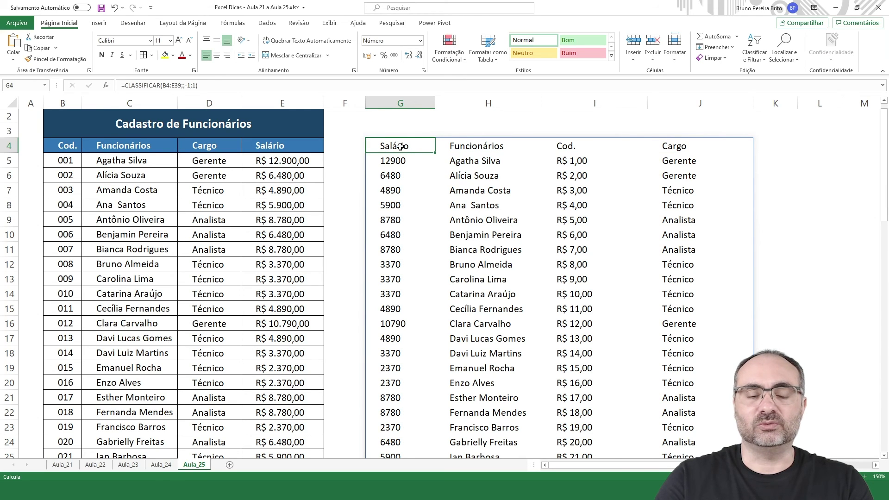
{"action": "double_click", "coordinate": [400, 146]}
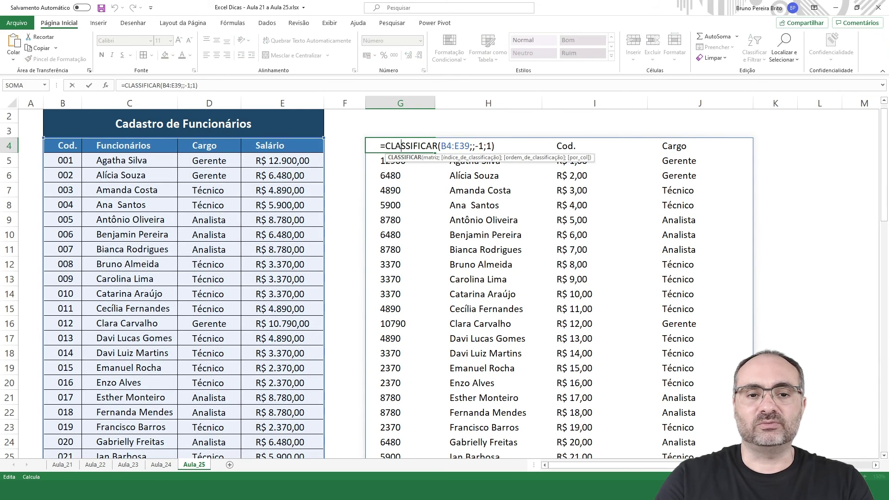
{"action": "left_click_drag", "start_coordinate": [476, 146], "coordinate": [484, 147]}
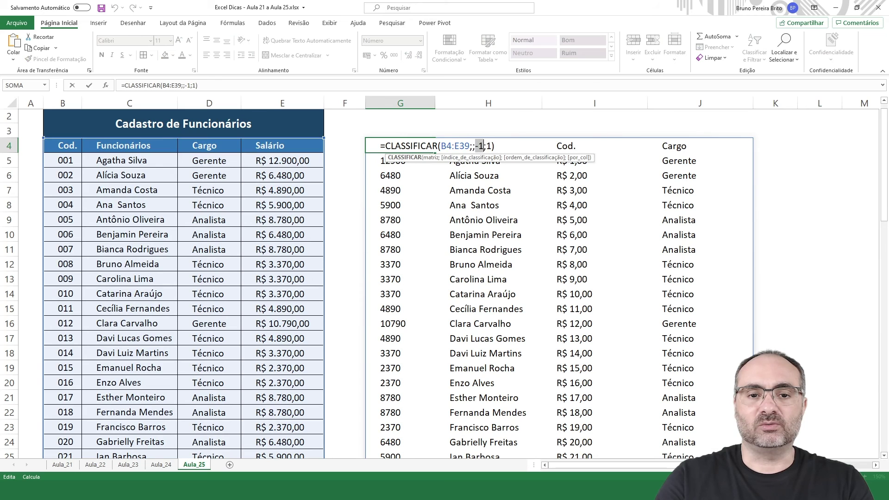
{"action": "type", "text": "1"}
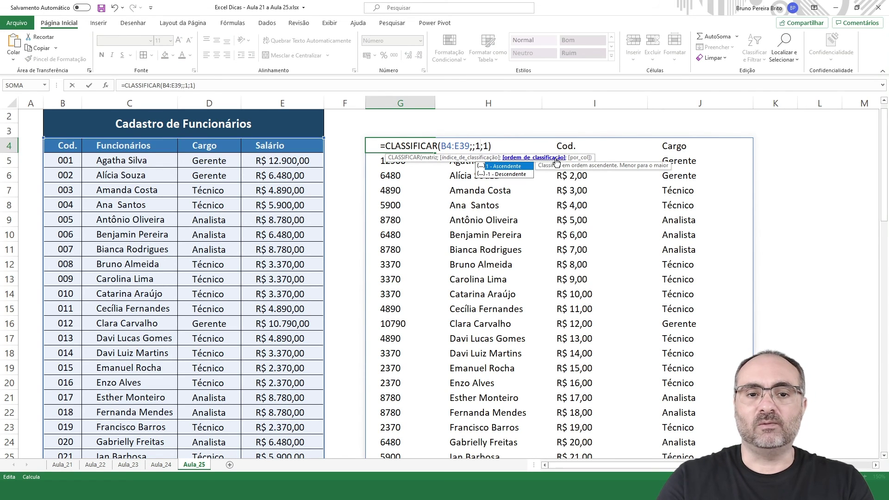
{"action": "key", "text": "Return"}
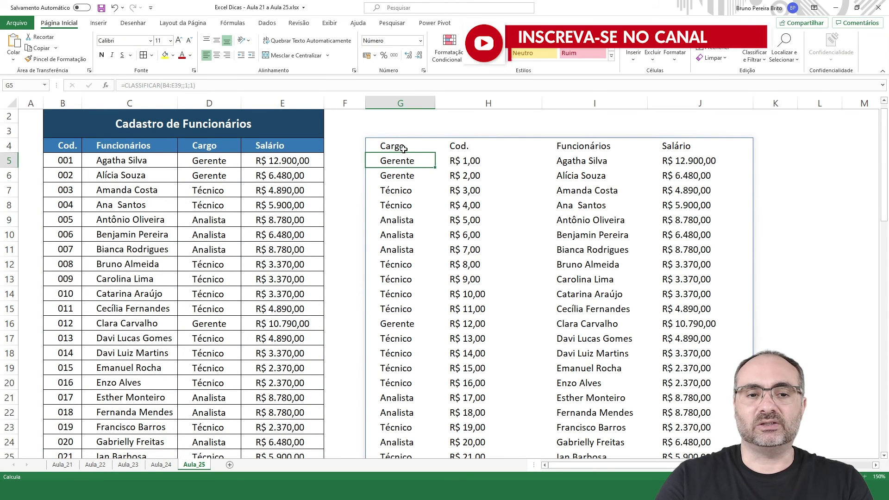
{"action": "left_click", "coordinate": [404, 148]}
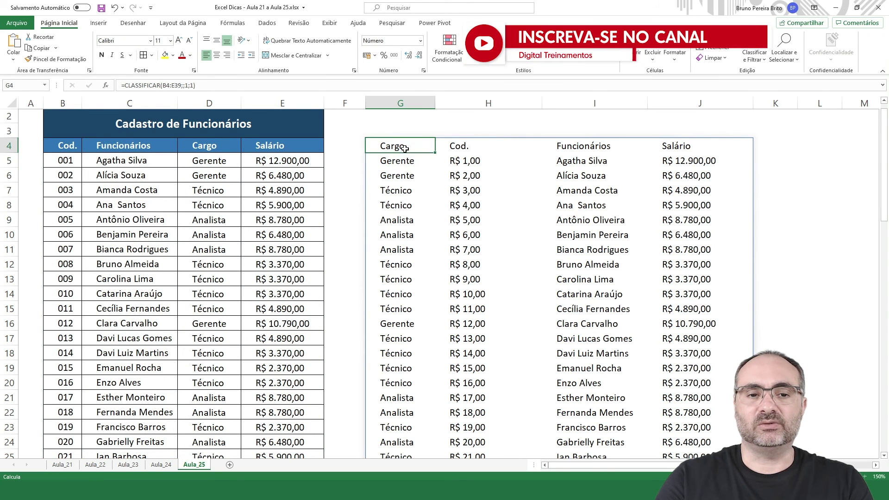
{"action": "left_click", "coordinate": [472, 146]}
{"action": "left_click", "coordinate": [597, 147]}
{"action": "left_click", "coordinate": [684, 147]}
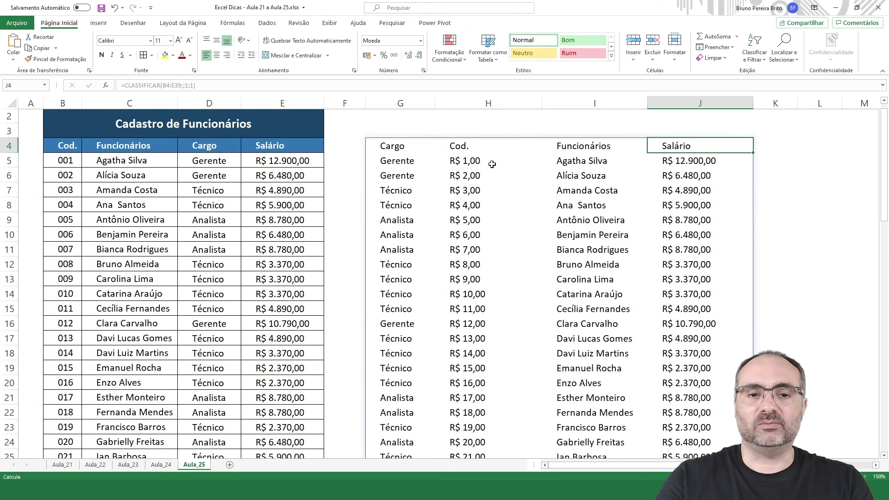
Format the spilled Cod. values in H5:H39 as Número without decimal places
{"action": "left_click", "coordinate": [475, 160]}
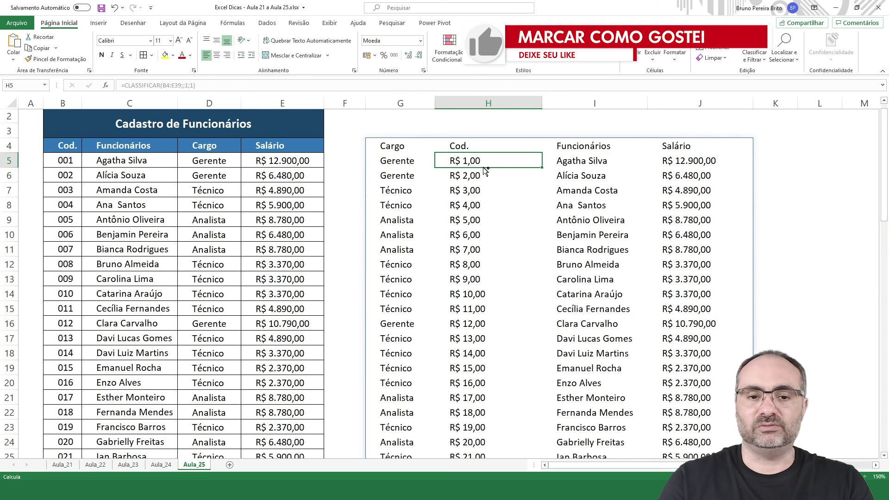
{"action": "key", "text": "ctrl+shift+Down"}
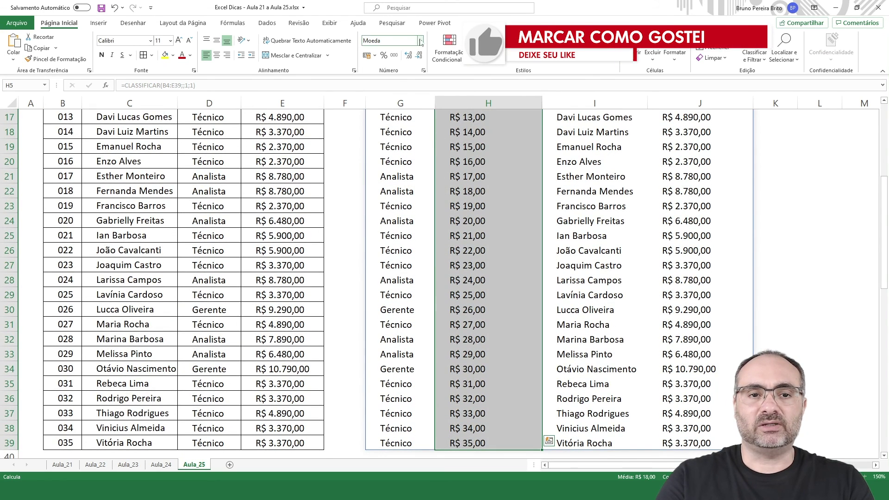
{"action": "left_click", "coordinate": [422, 41]}
{"action": "left_click", "coordinate": [398, 79]}
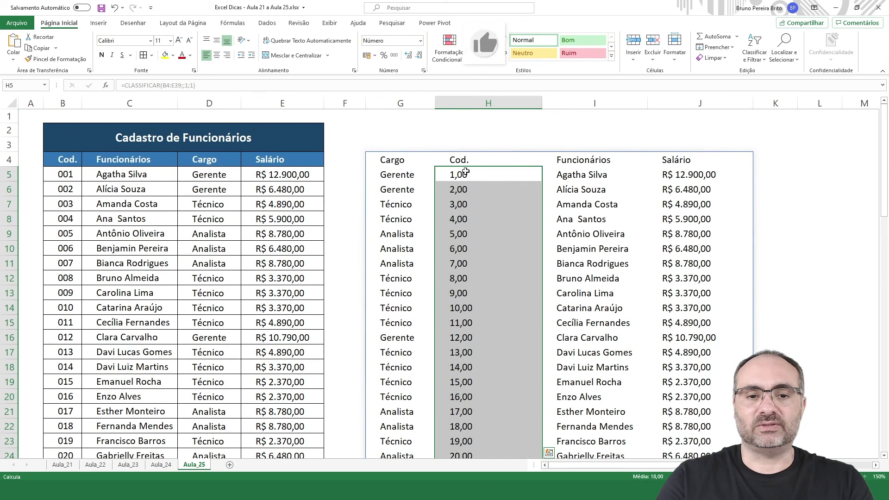
{"action": "left_click", "coordinate": [420, 56]}
{"action": "left_click", "coordinate": [420, 57]}
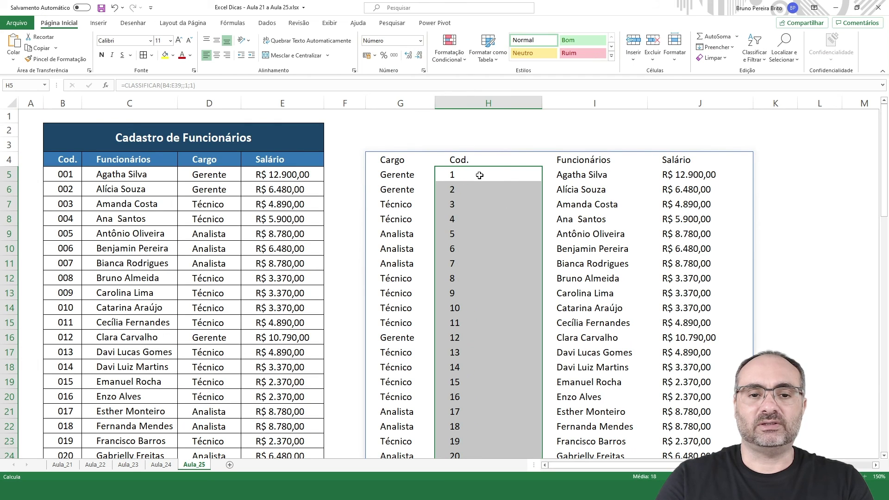
{"action": "left_click", "coordinate": [408, 164]}
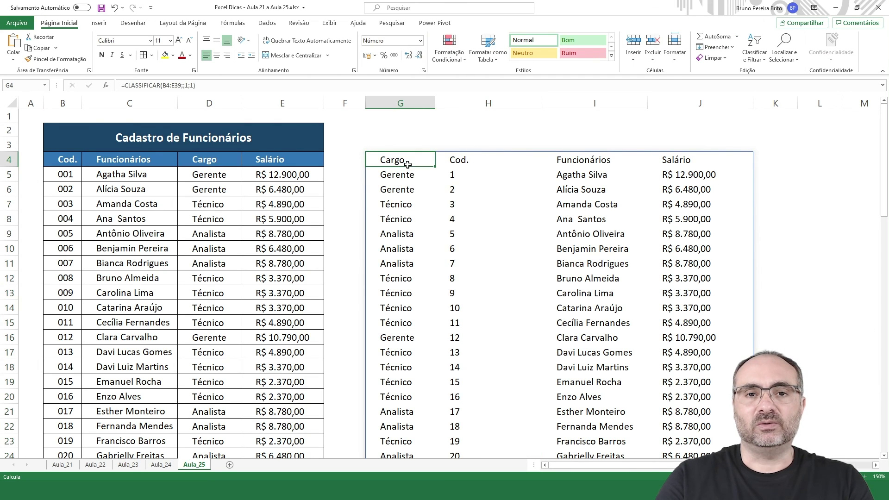